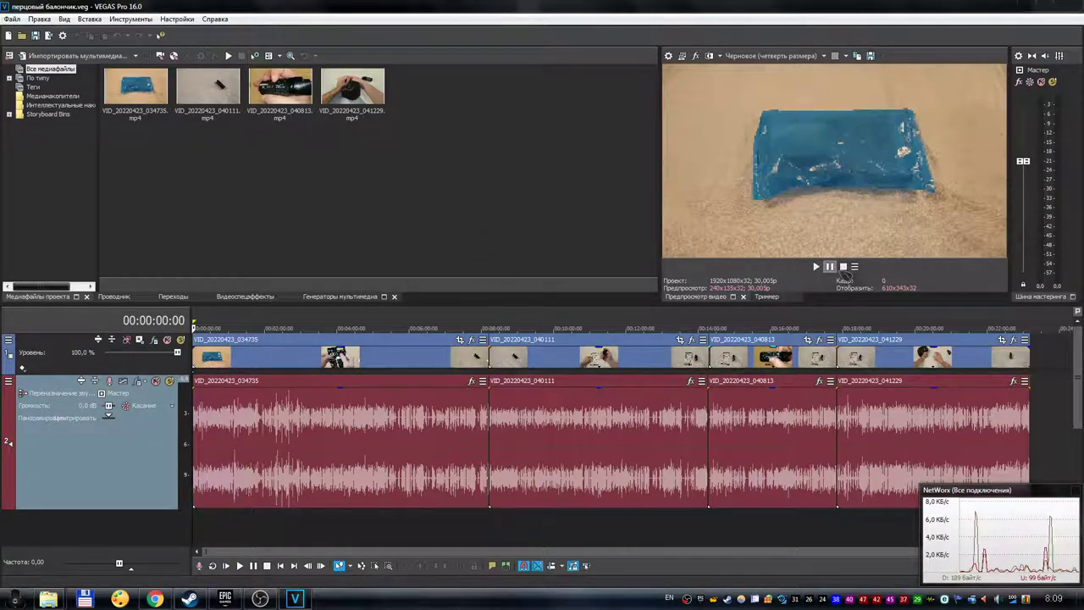
Play the project from the start of the timeline while lowering the system volume to 25, ending with playback stopped.
left_click(817, 267)
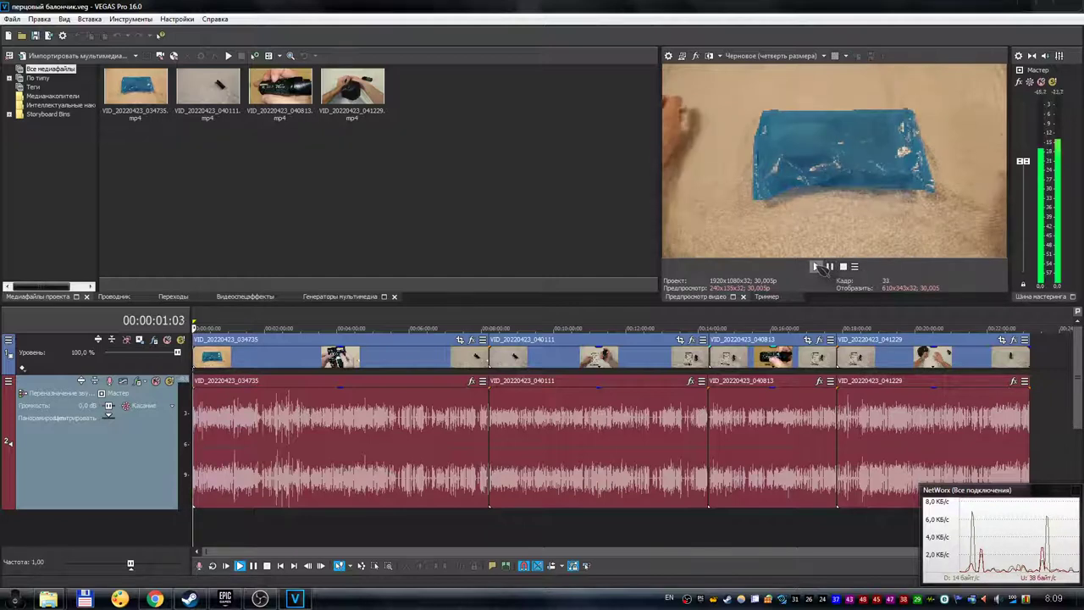
key("XF86AudioRaiseVolume")
key("XF86AudioLowerVolume")
key("XF86AudioLowerVolume")
key("XF86AudioLowerVolume")
key("XF86AudioLowerVolume")
key("XF86AudioLowerVolume")
key("XF86AudioLowerVolume")
key("XF86AudioLowerVolume")
key("XF86AudioLowerVolume")
key("XF86AudioLowerVolume")
key("XF86AudioLowerVolume")
key("XF86AudioLowerVolume")
key("XF86AudioLowerVolume")
key("XF86AudioLowerVolume")
key("XF86AudioLowerVolume")
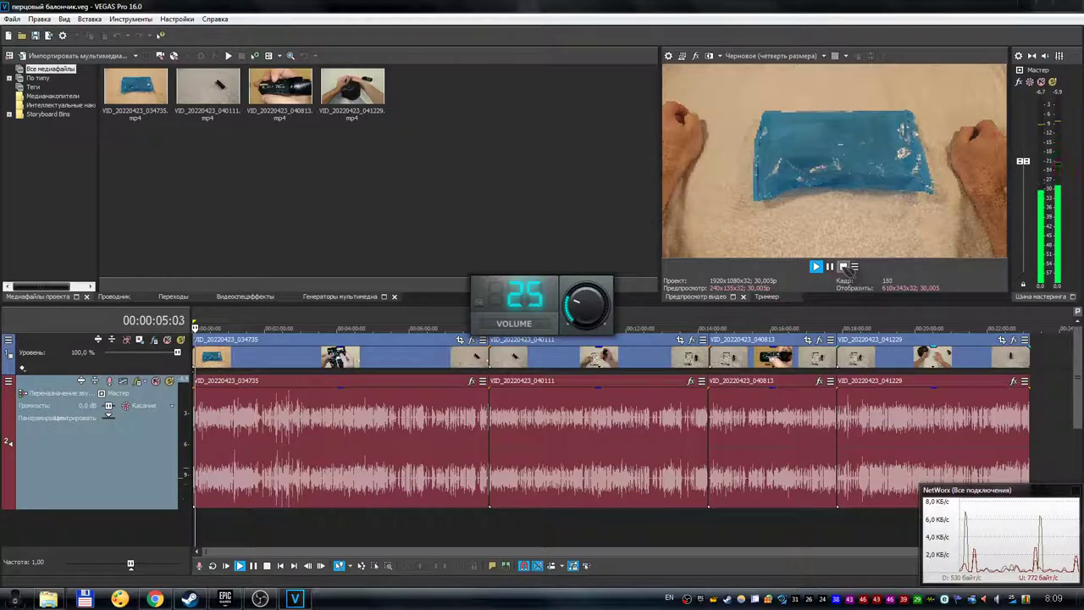
left_click(844, 267)
Switch to File Explorer on drive G:, play перцовый балончик.mp4 in VLC to check it, and close the player.
mouse_move(48, 597)
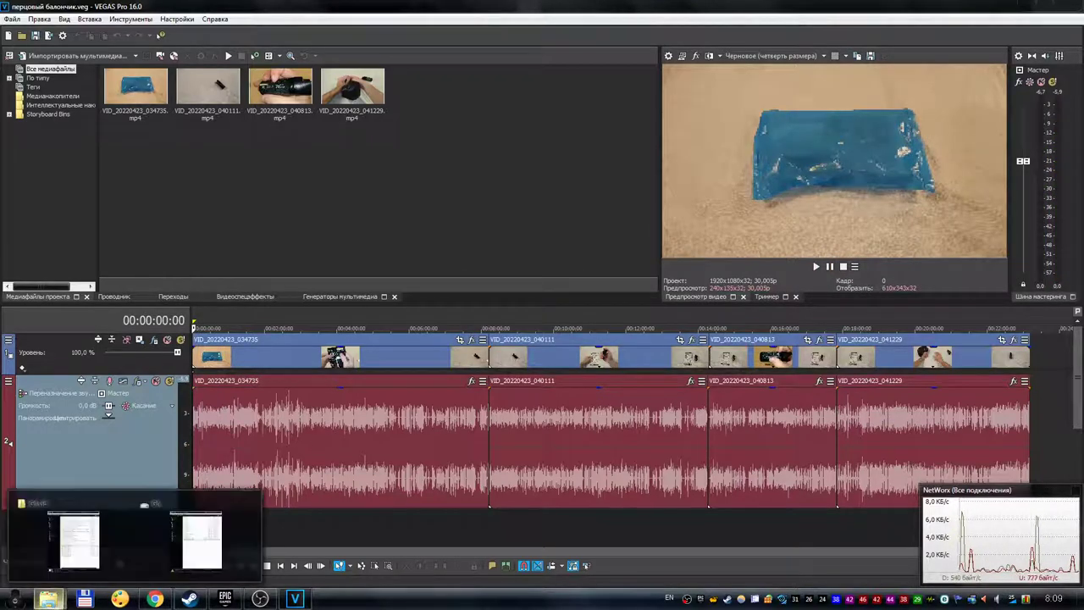
left_click(209, 542)
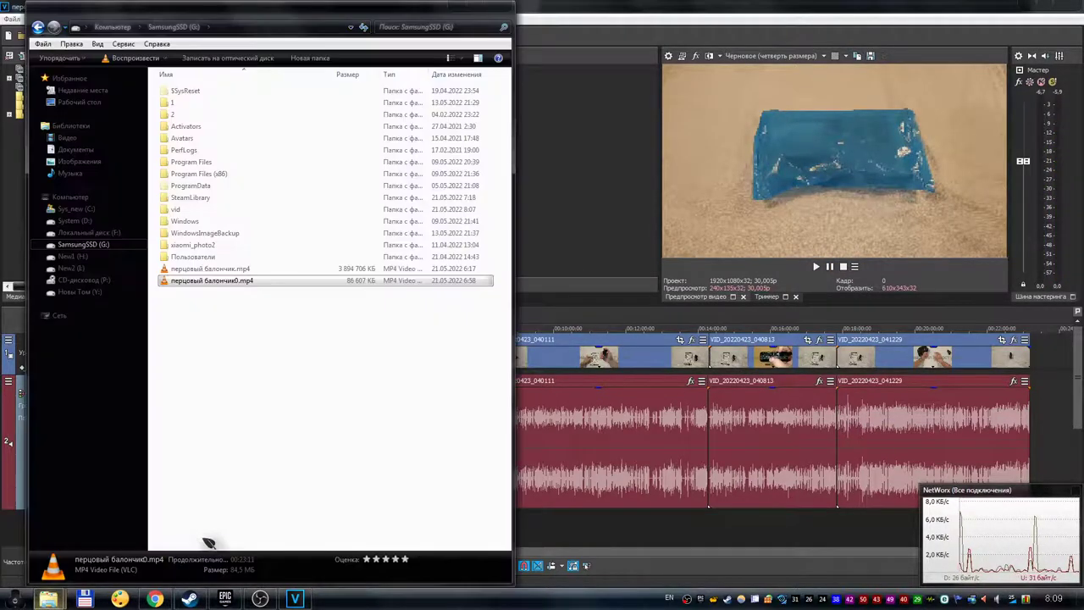
left_click(245, 269)
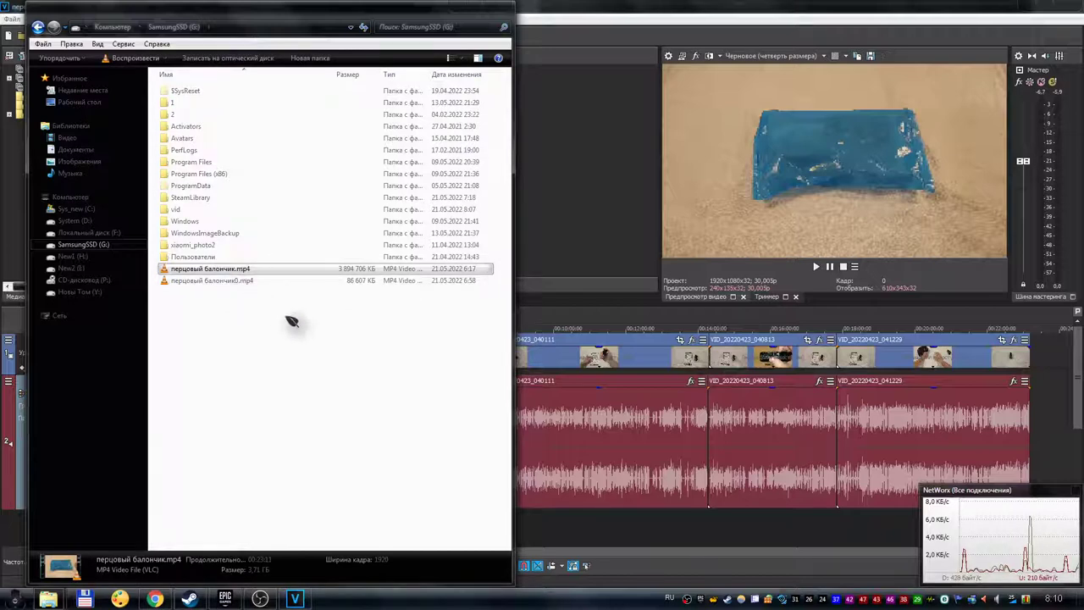
double_click(242, 271)
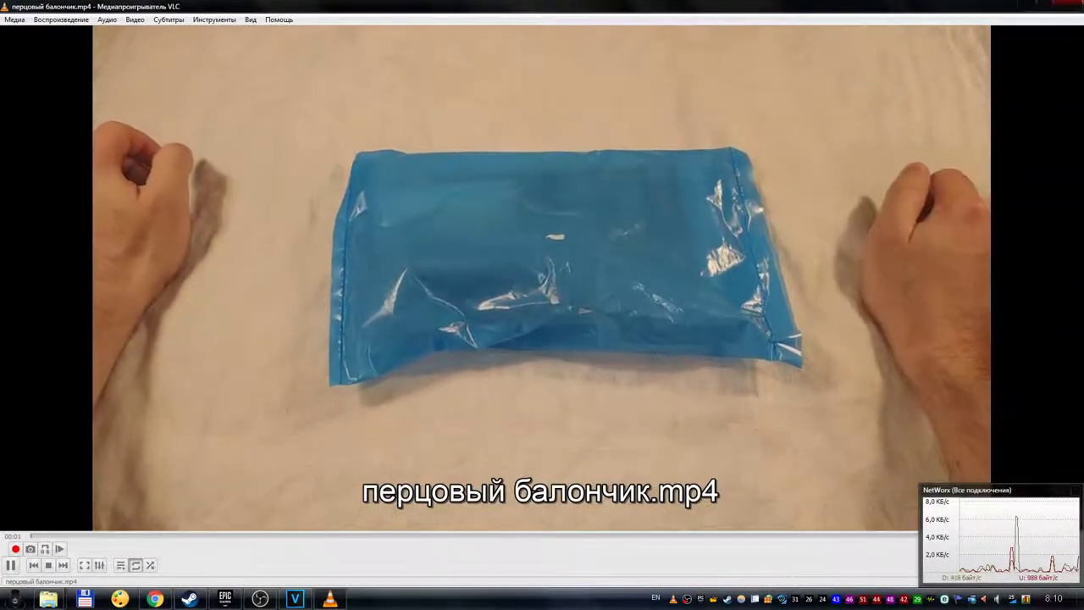
key("alt+F4")
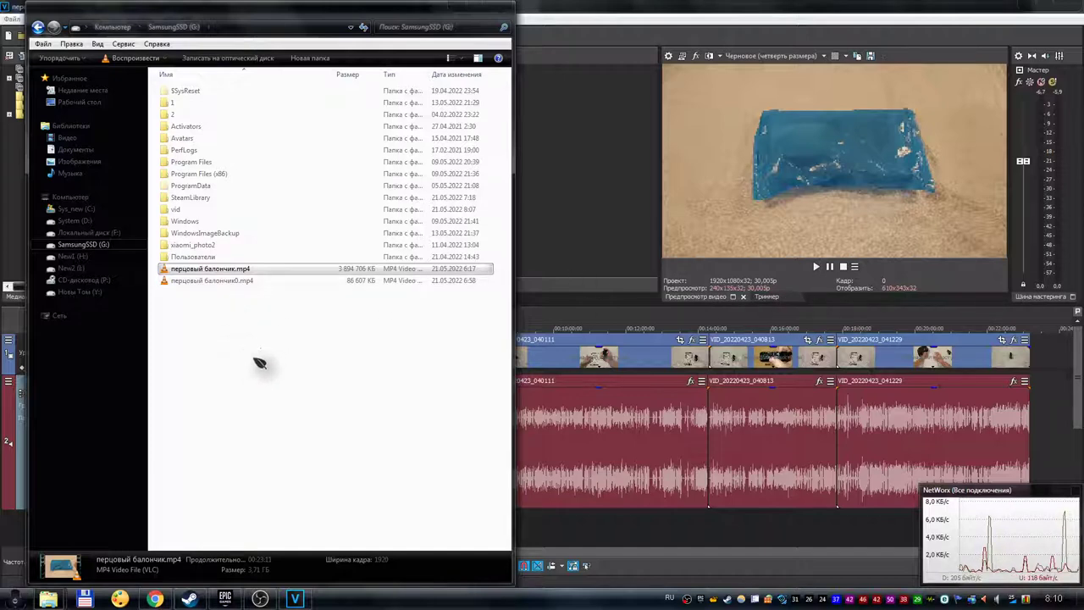
Play перцовый балончик0.mp4 in VLC to check it, close the player, and return to VEGAS Pro.
left_click(263, 325)
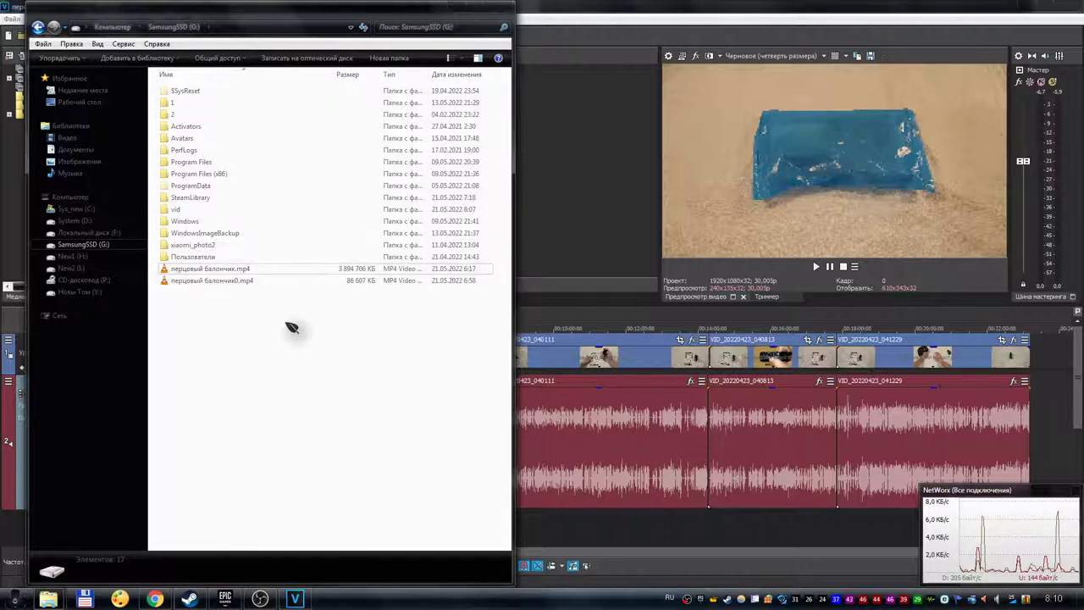
left_click(243, 284)
double_click(231, 283)
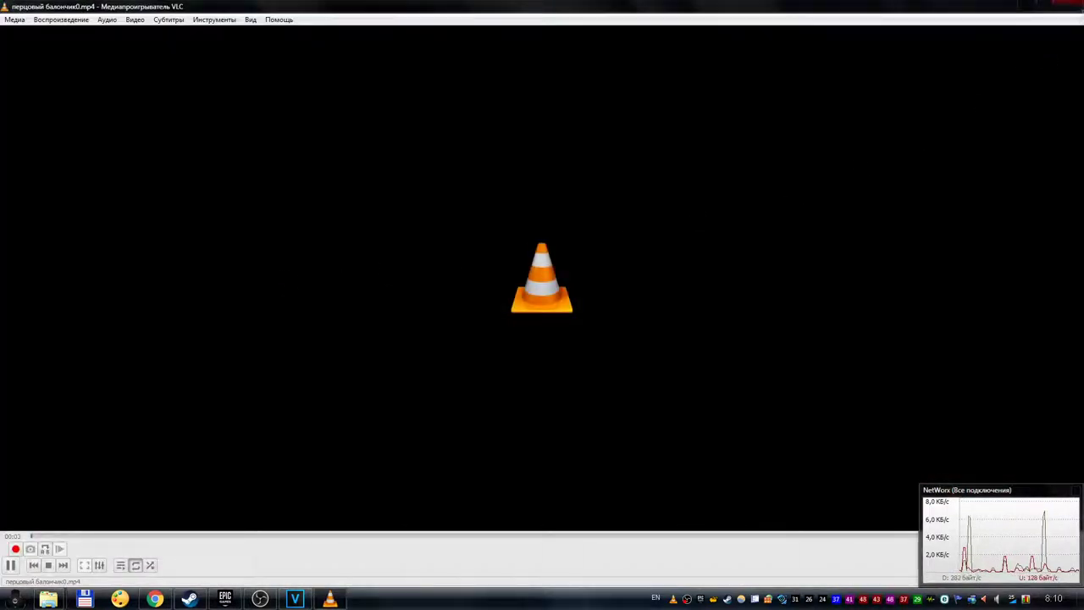
left_click(1073, 6)
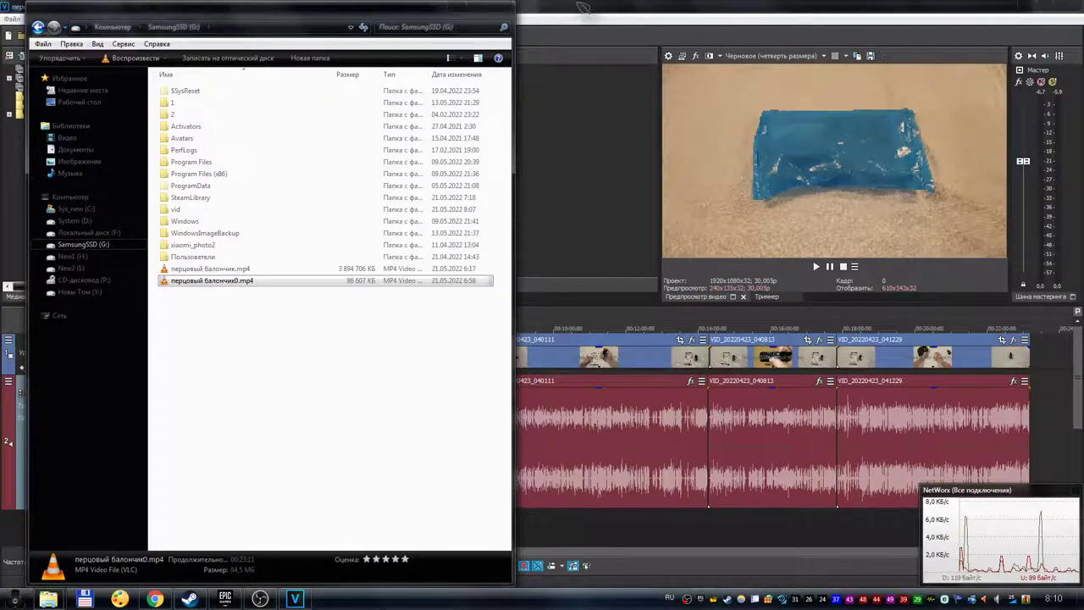
left_click(583, 7)
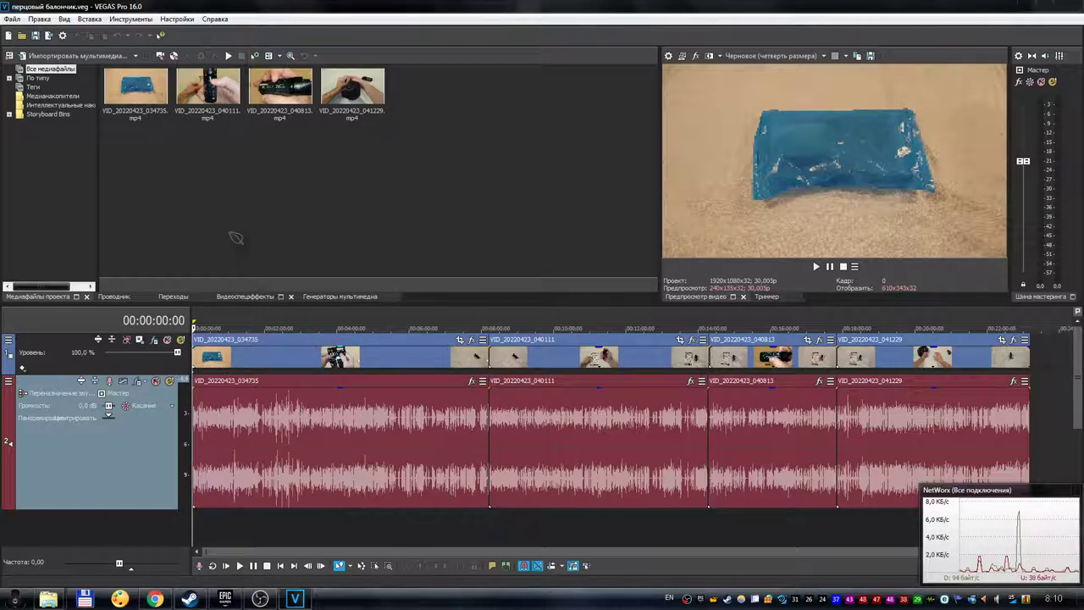
Open the custom render settings for MAGIX AVC/AAC MP4 with the template "Internet HD 1080p 29.97 fps my preset High".
left_click(48, 35)
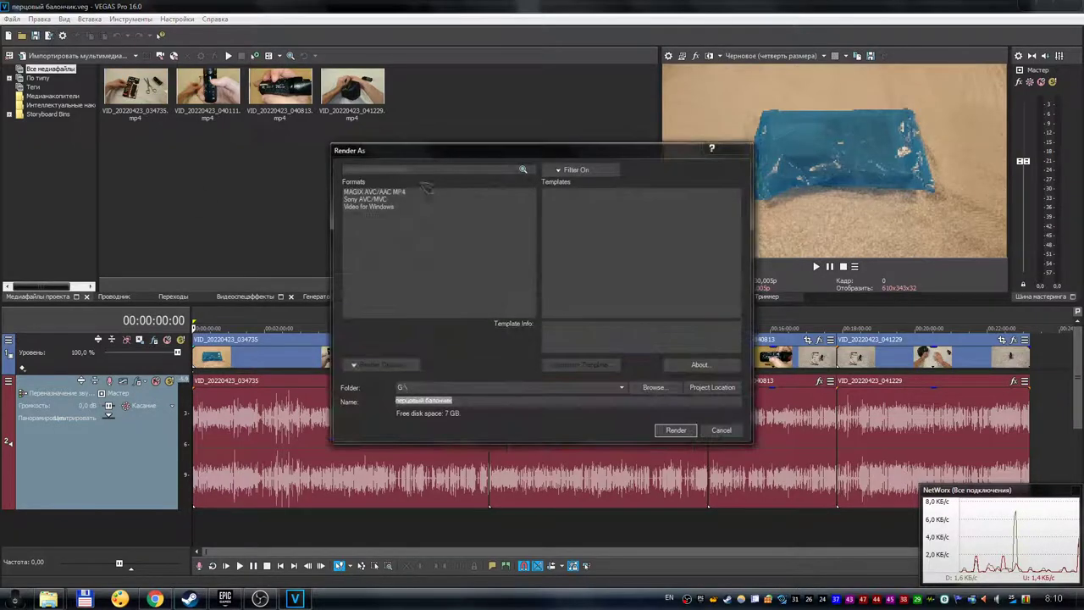
left_click(408, 193)
left_click(640, 211)
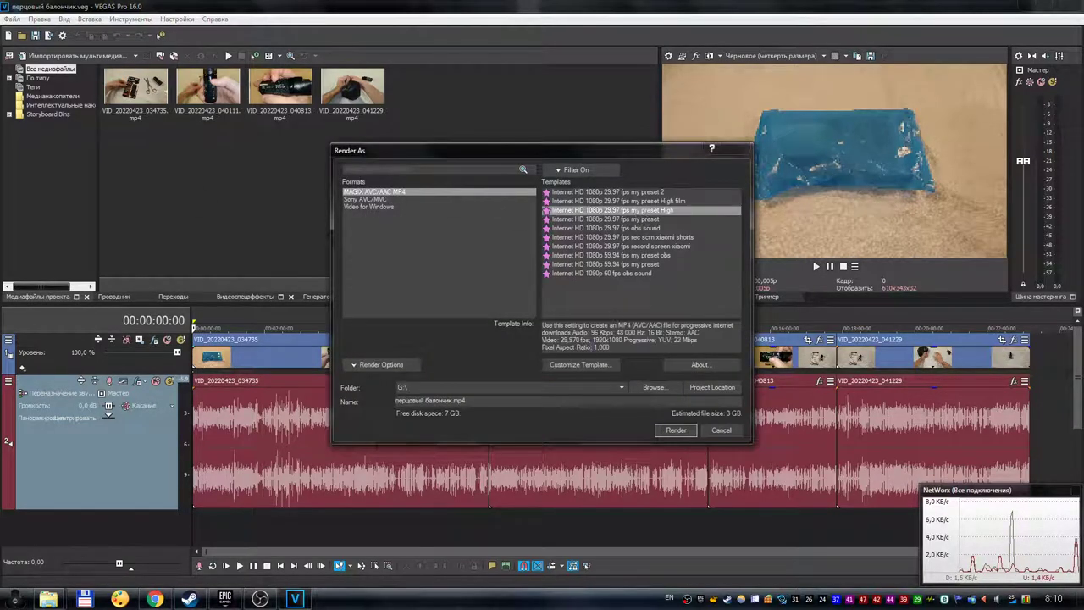
left_click(593, 365)
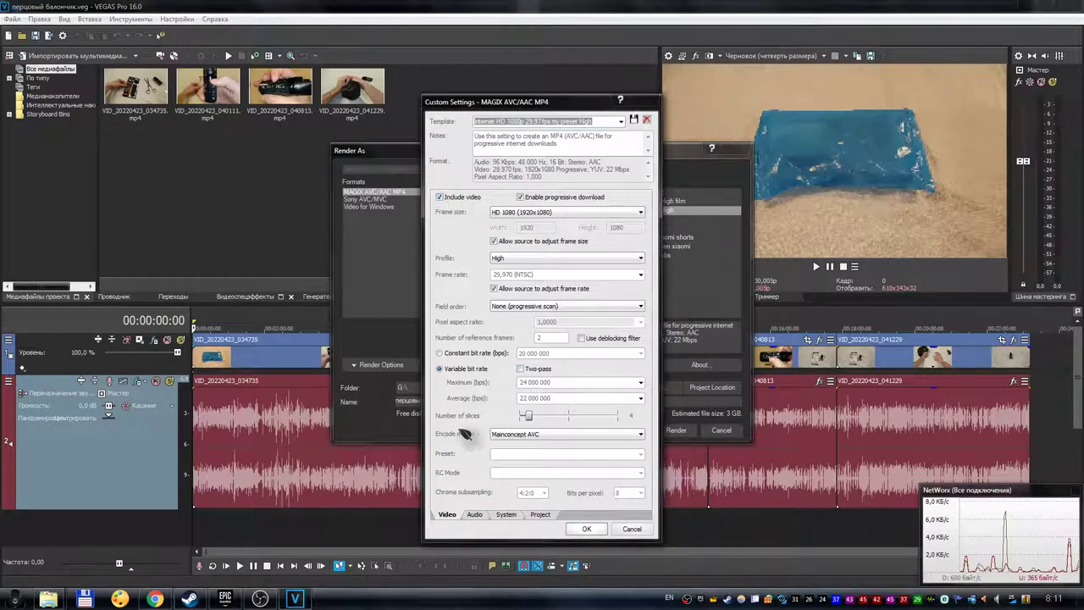
Review the template's video and audio settings, including the Include video option, and close both dialogs without rendering.
left_click(474, 514)
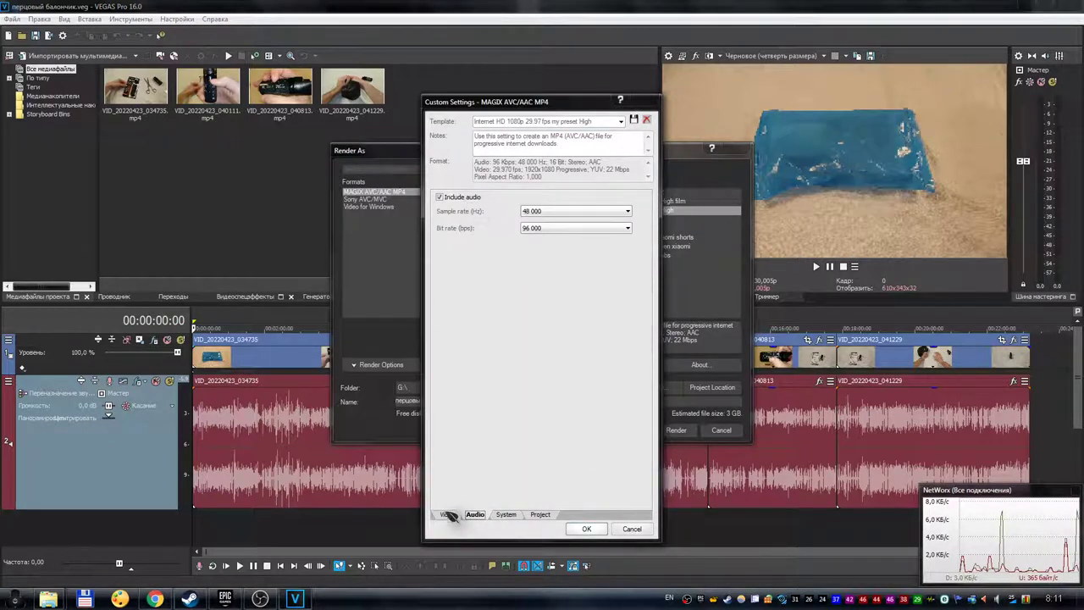
left_click(446, 514)
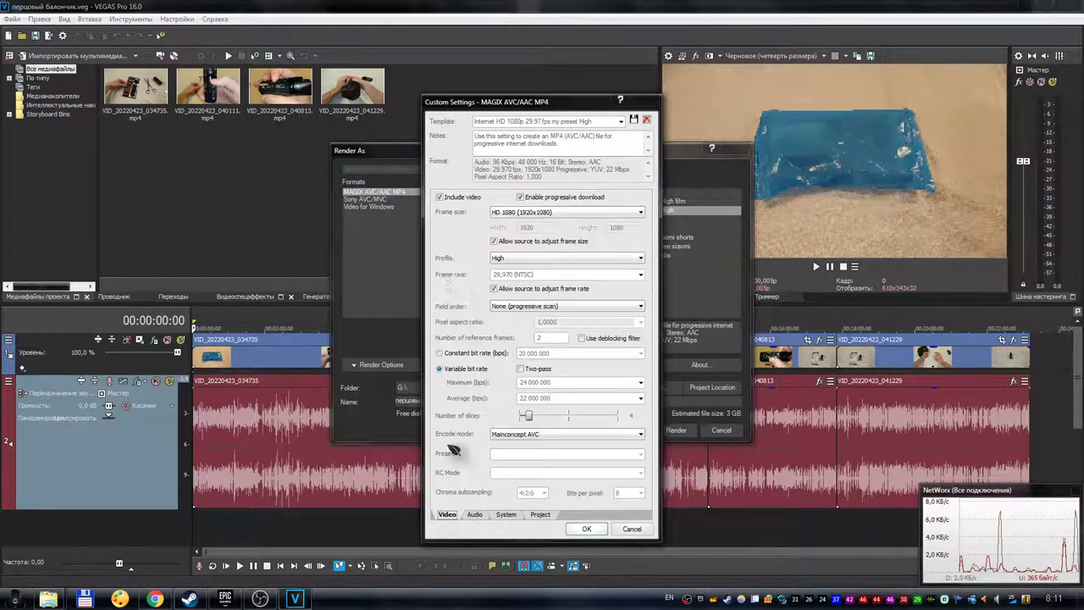
left_click(440, 198)
left_click(475, 514)
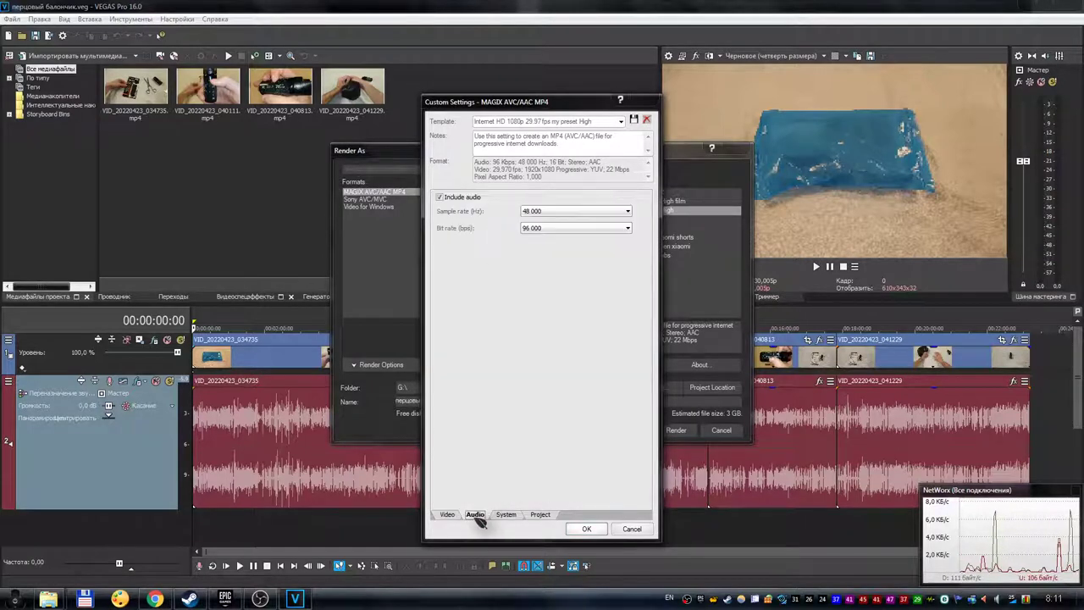
left_click(632, 529)
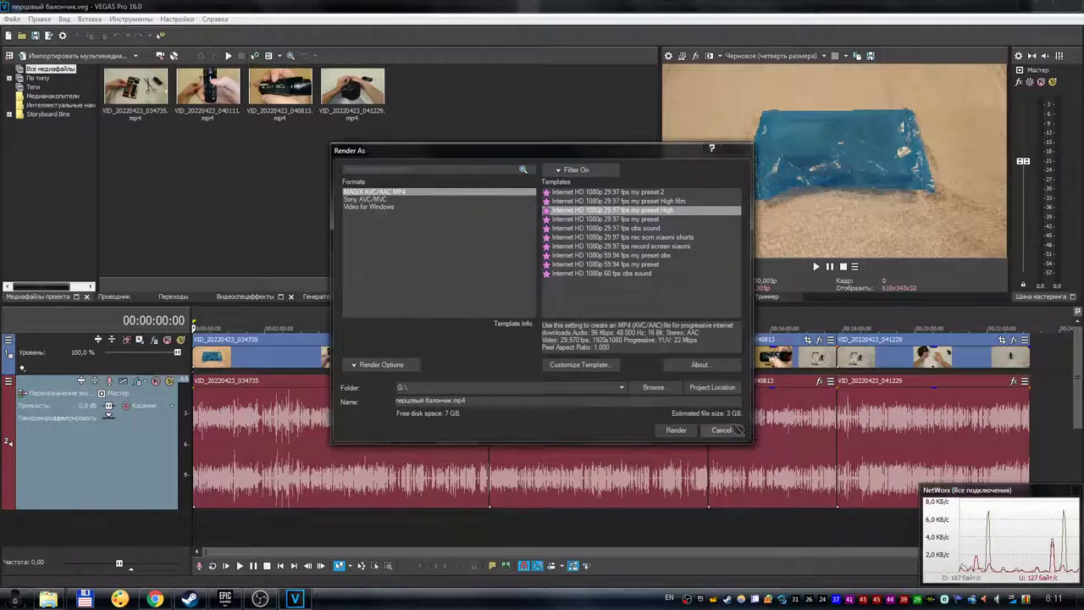
left_click(723, 430)
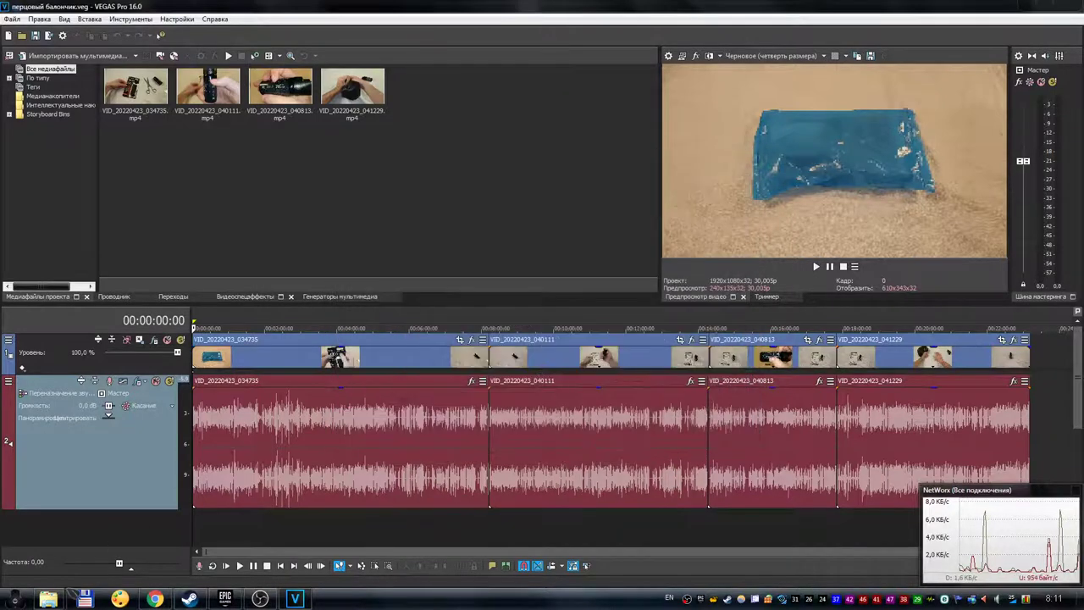
Return to File Explorer on drive G: and compare перцовый балончик.mp4 with перцовый балончик0.mp4.
mouse_move(48, 599)
left_click(203, 542)
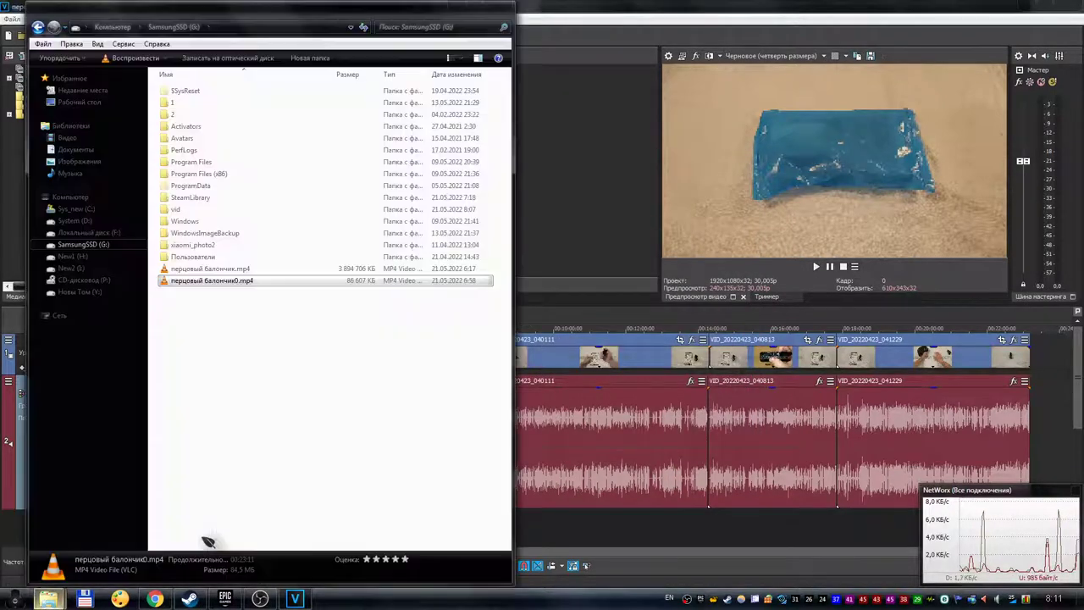
left_click(254, 310)
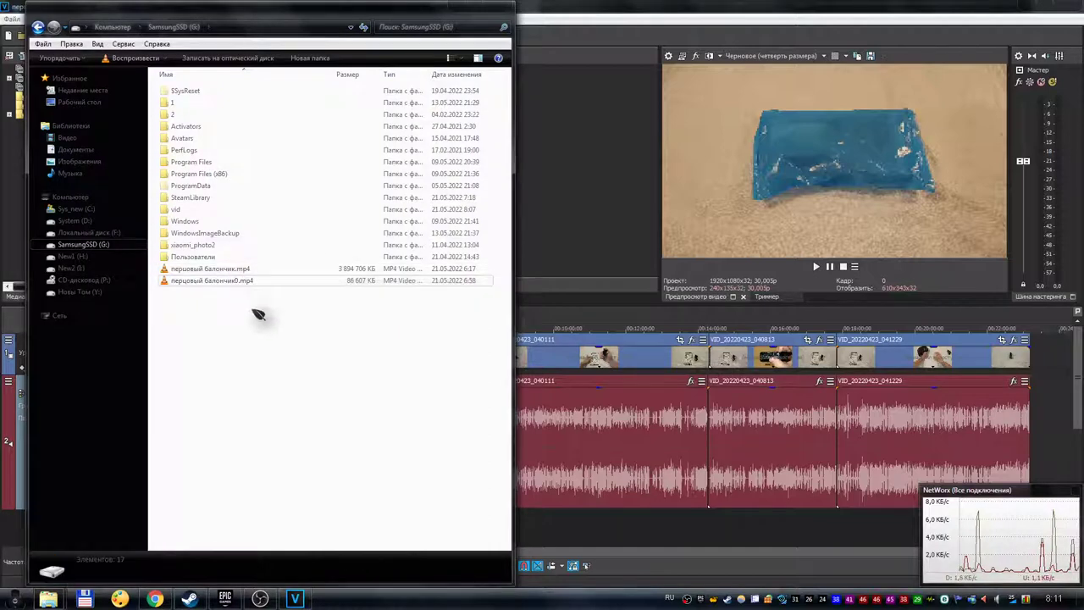
left_click(229, 270)
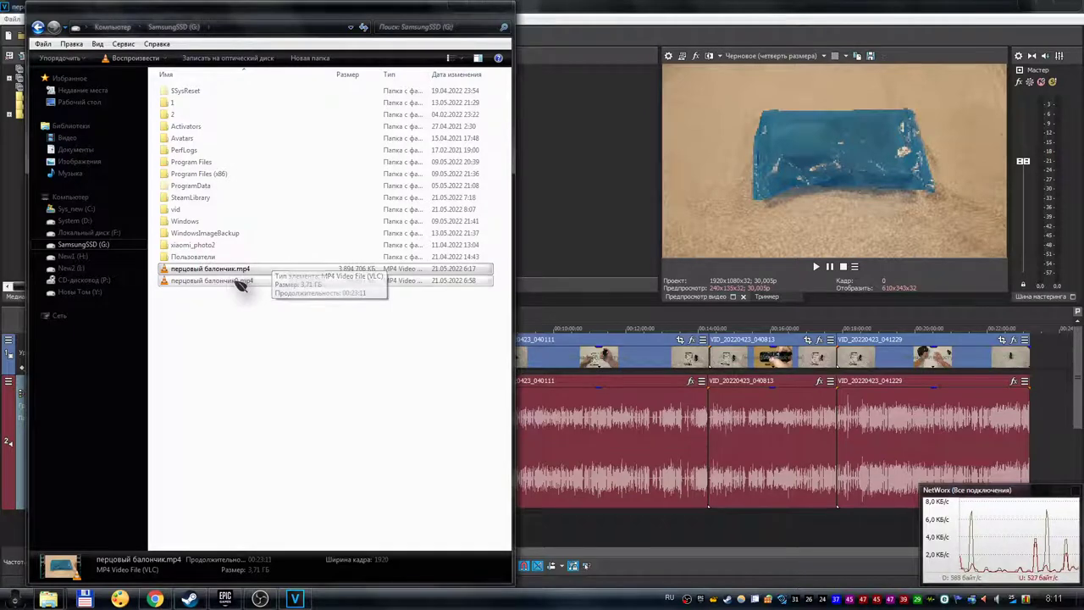
left_click(240, 282)
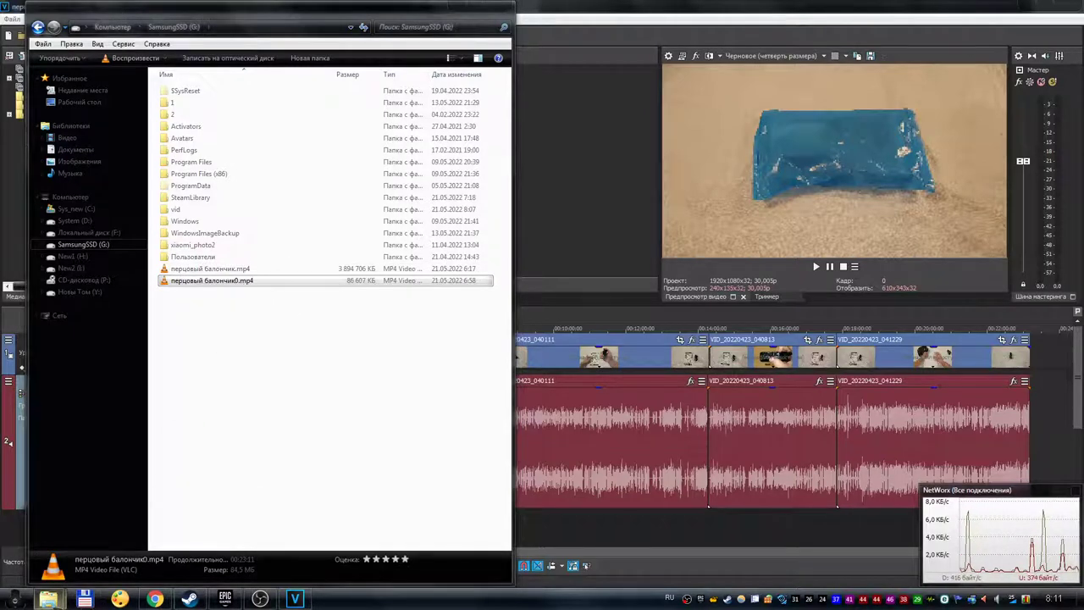
In the second File Explorer window, go to H:\program\ffmpeg-3.4-win64-static\bin and select ffmpeg.exe.
mouse_move(48, 599)
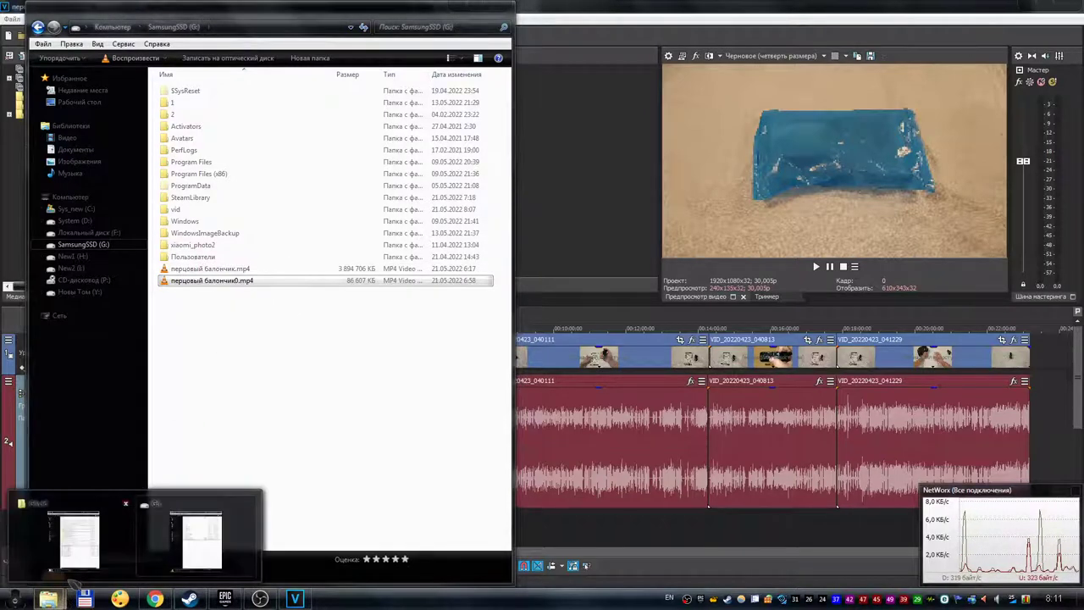
left_click(204, 536)
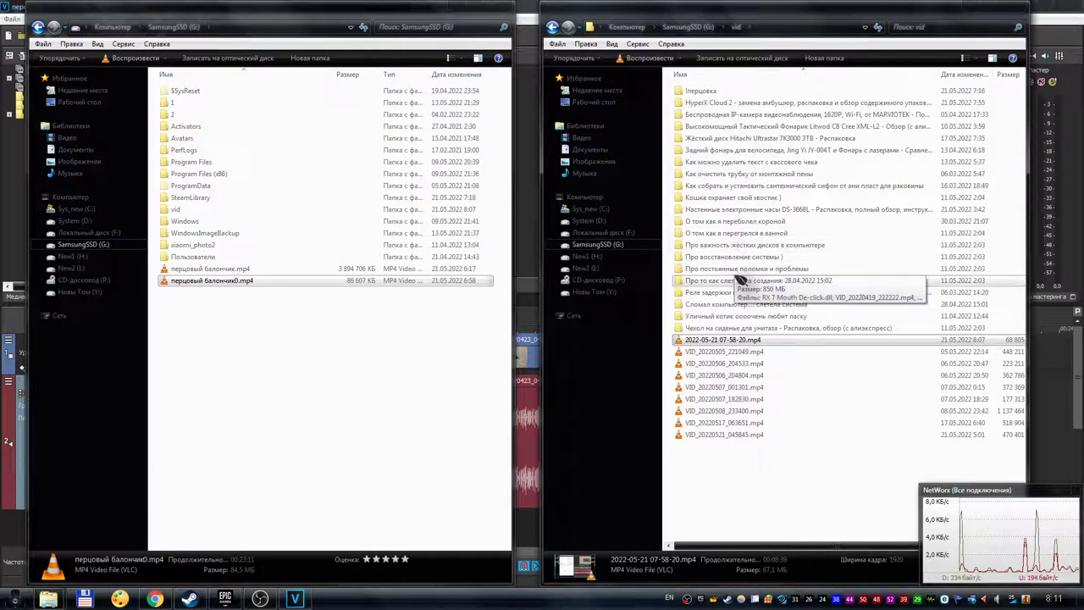
left_click(598, 256)
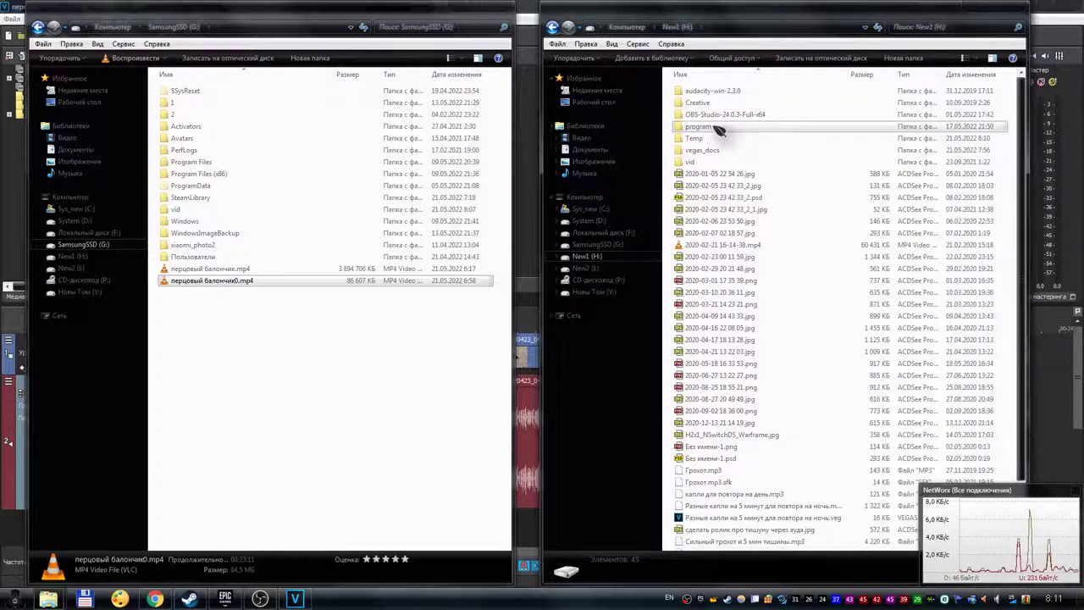
double_click(719, 129)
left_click(719, 197)
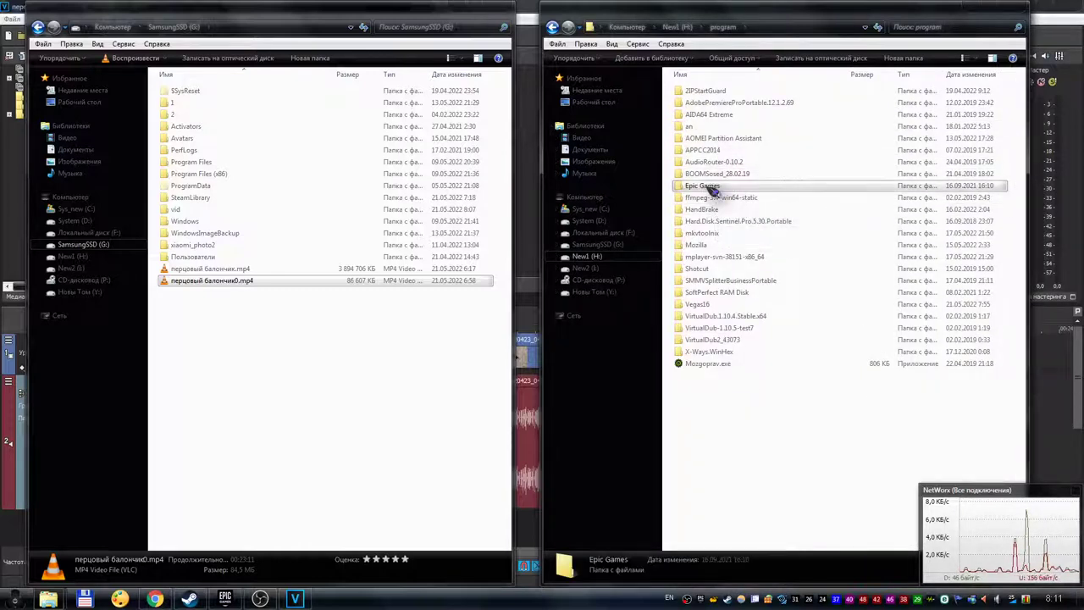
double_click(715, 197)
double_click(704, 92)
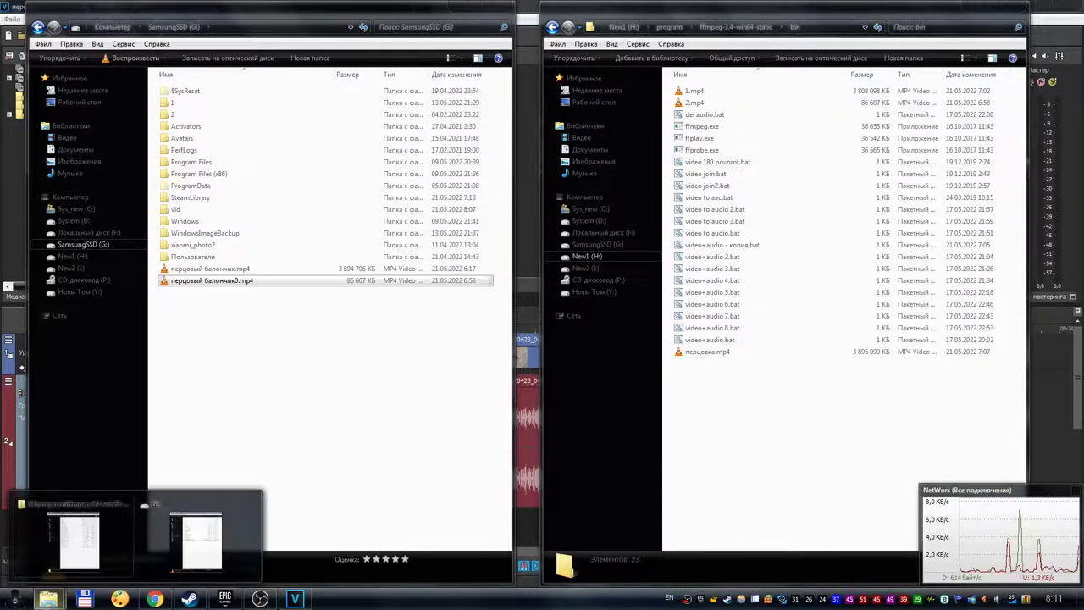
left_click(721, 127)
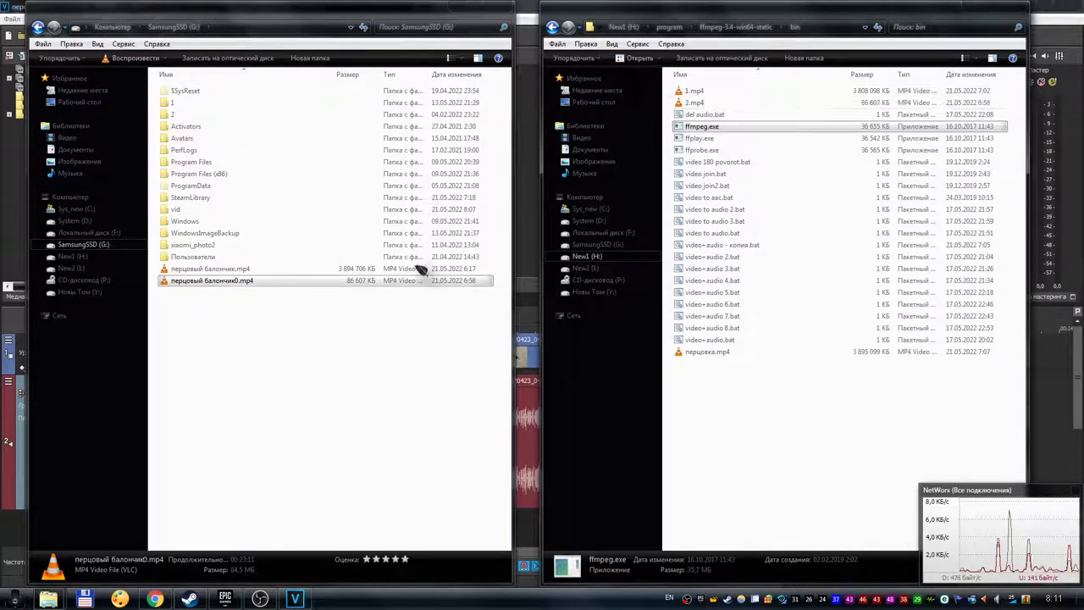
Select перцовый балончик.mp4 on drive G:, examine the ffmpeg command in del audio.bat with EmEditor, and close the editor.
left_click(218, 271)
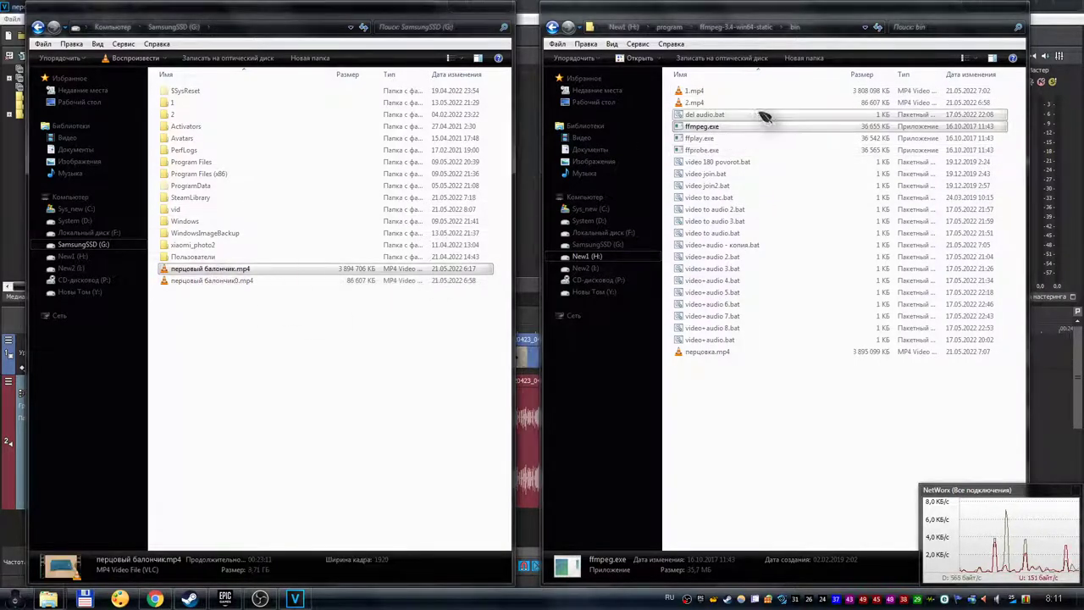
right_click(715, 116)
left_click(772, 236)
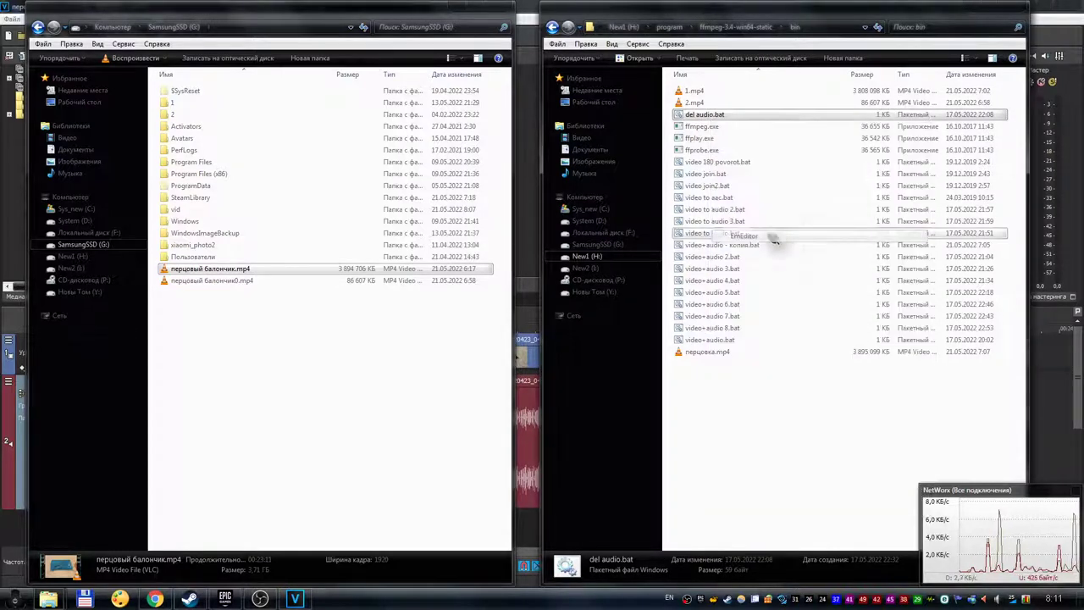
left_click_drag(697, 53, 753, 204)
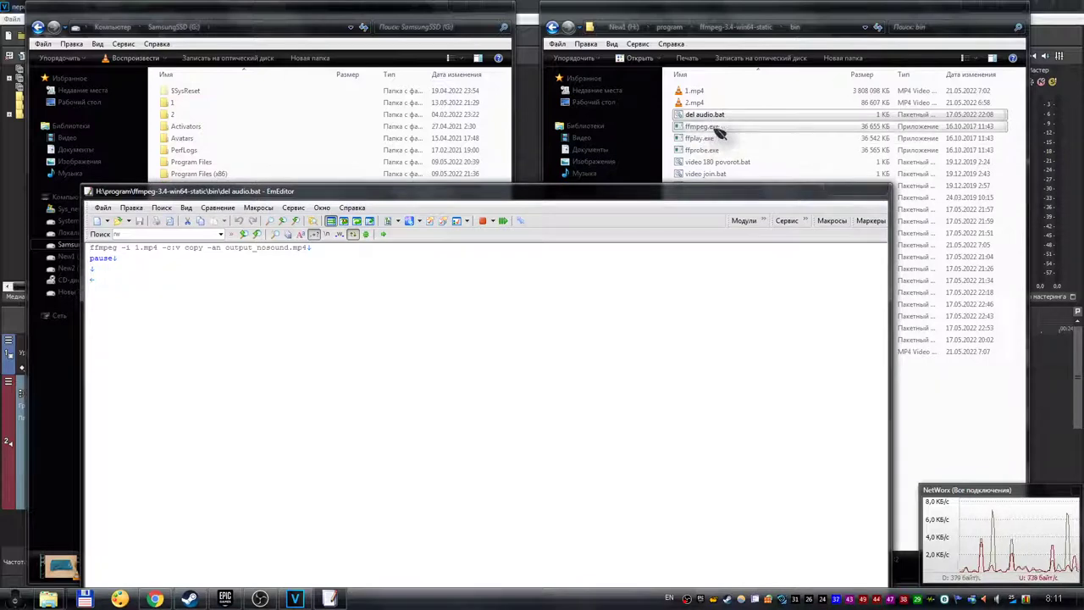
left_click_drag(663, 192, 732, 207)
left_click_drag(165, 263, 244, 263)
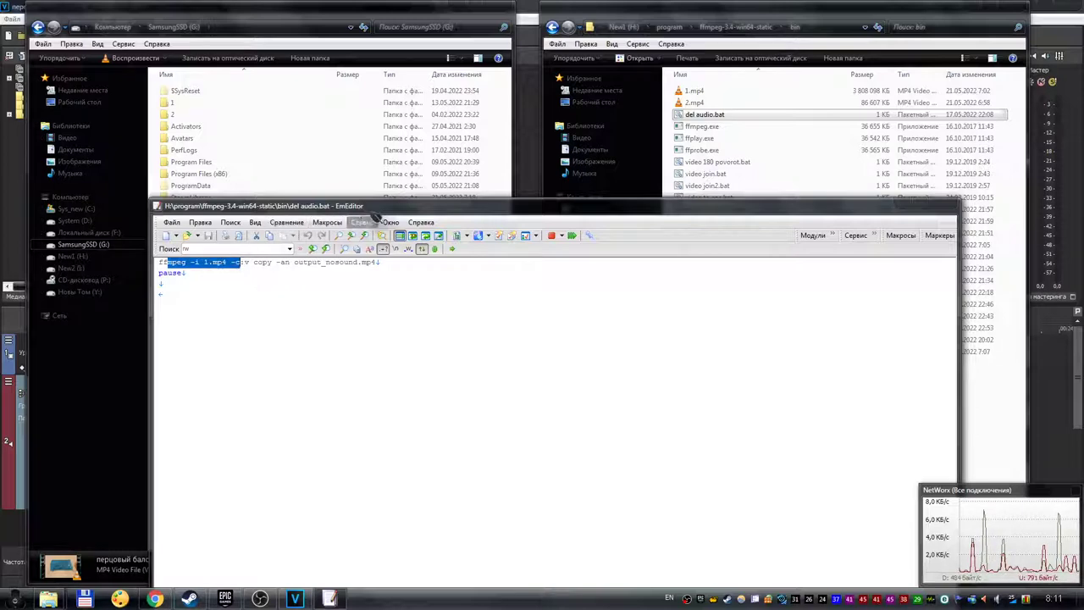
left_click_drag(395, 209, 508, 288)
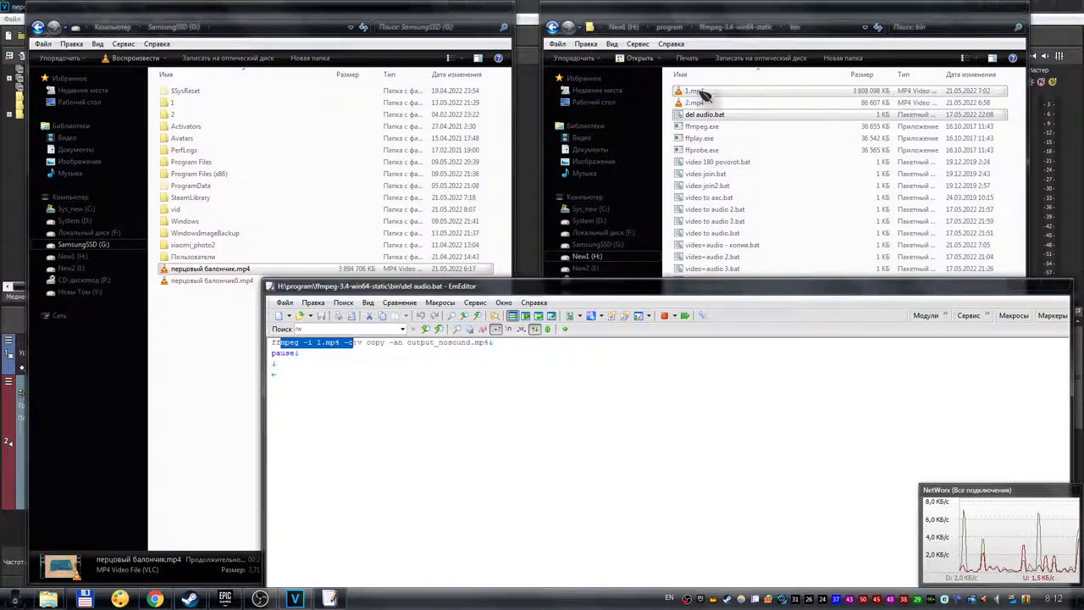
left_click(1069, 286)
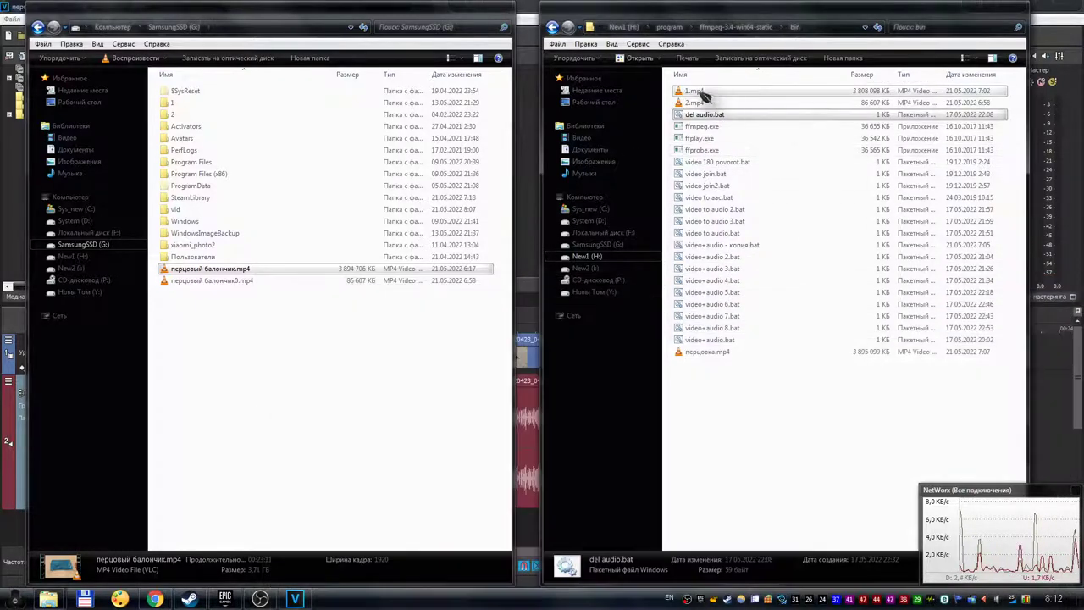
Examine the stream details of 1.mp4 in an enlarged MediaInfo report, then play the file briefly in VLC and close it.
right_click(700, 93)
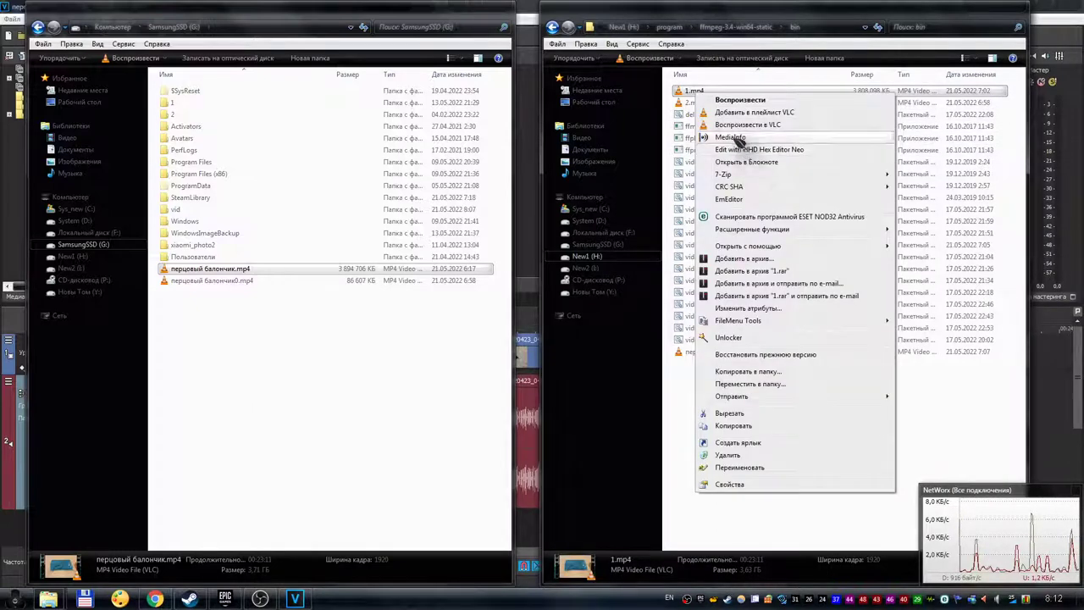
key("Escape")
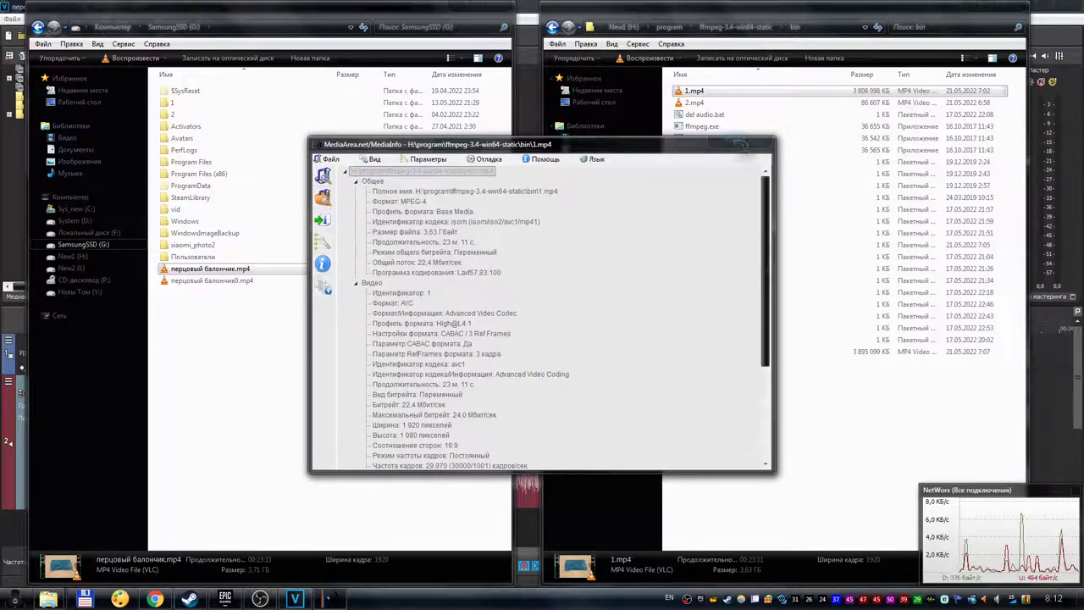
left_click_drag(626, 145, 557, 11)
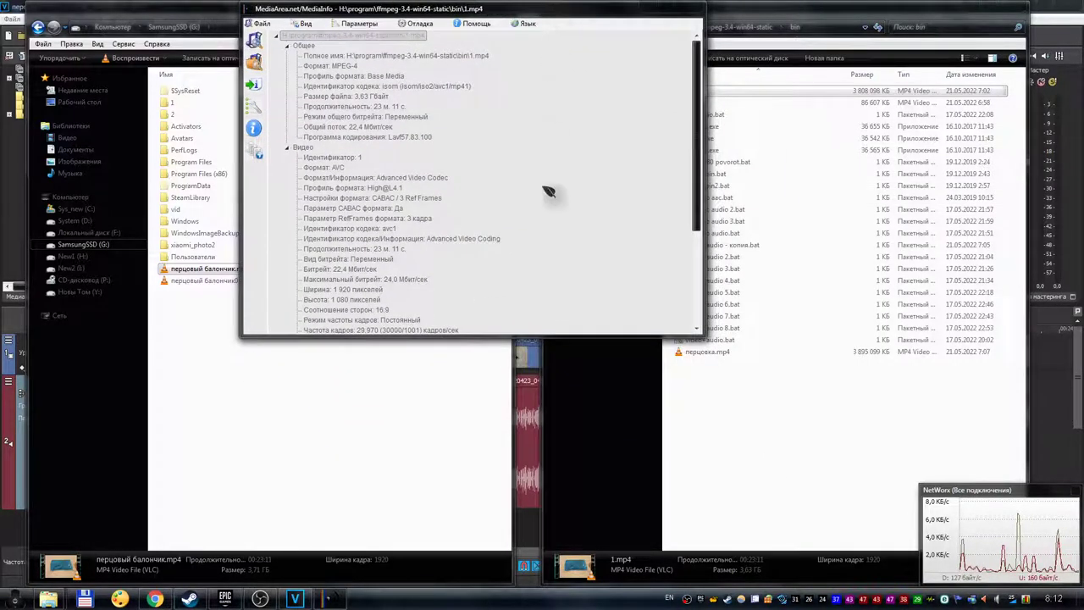
left_click_drag(537, 335, 549, 542)
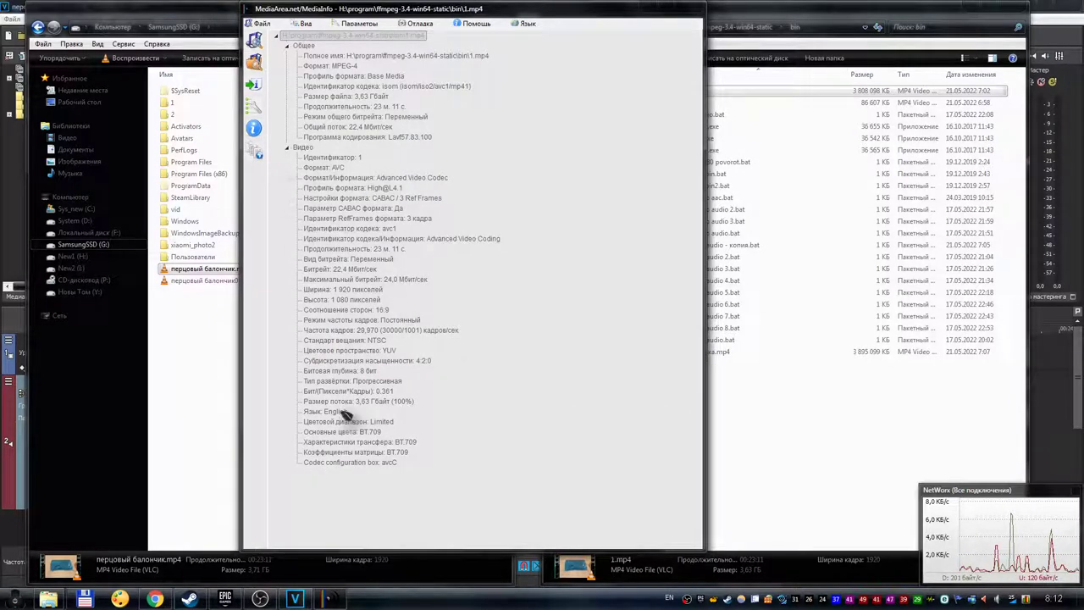
left_click(694, 10)
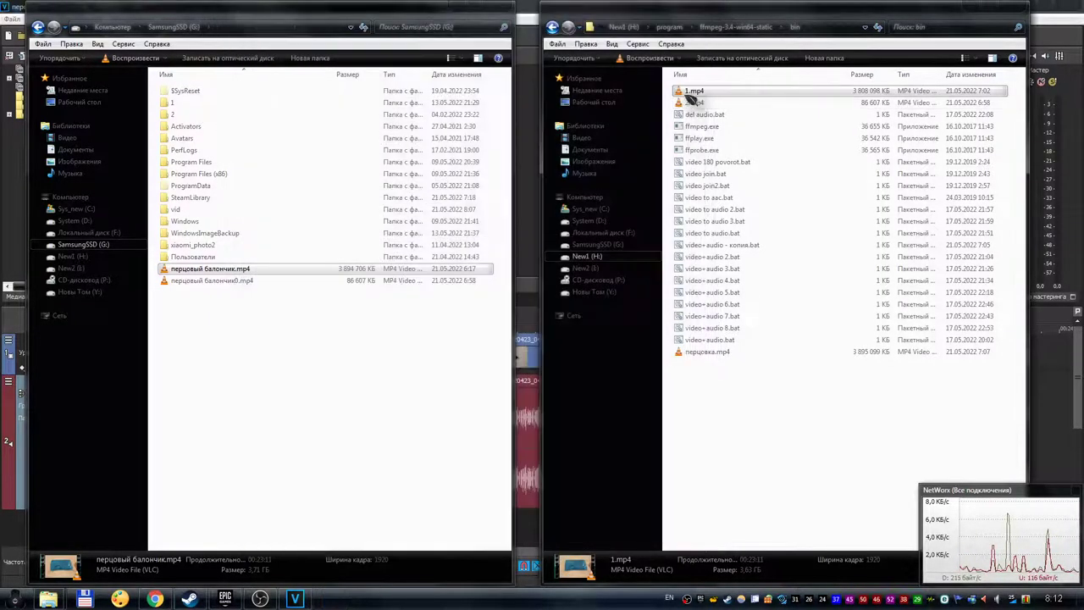
double_click(693, 93)
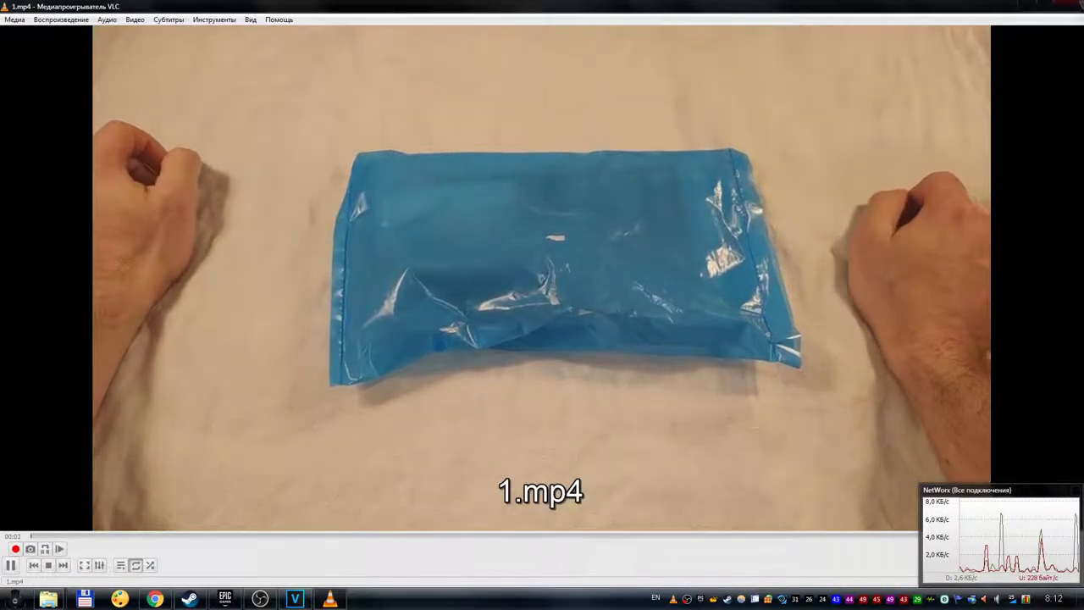
key("alt+F4")
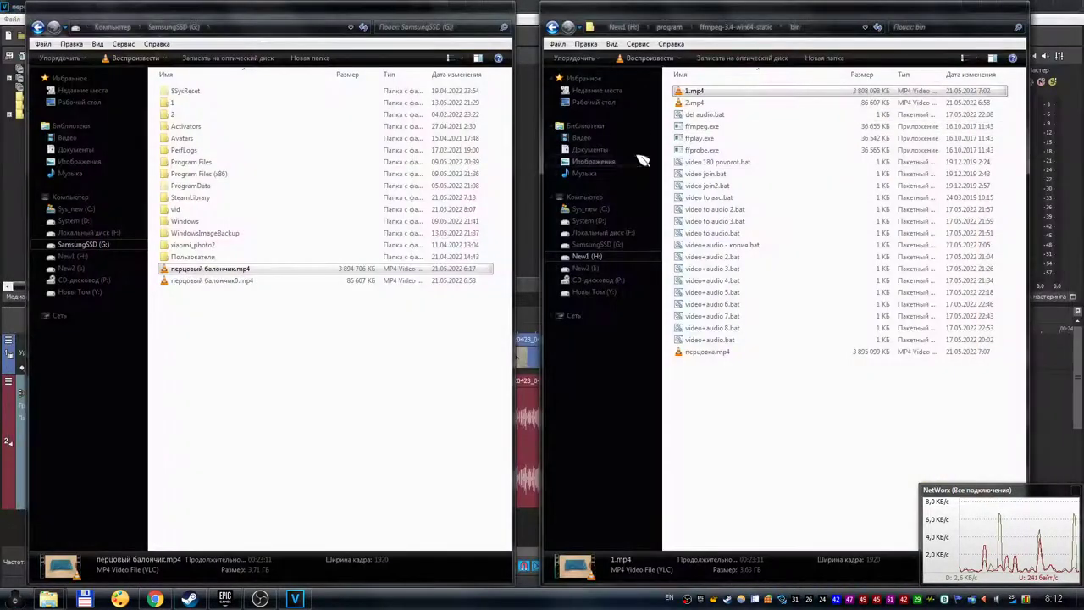
Compare перцовый балончик0.mp4 on drive G: with 2.mp4 in the ffmpeg bin folder.
left_click(247, 282)
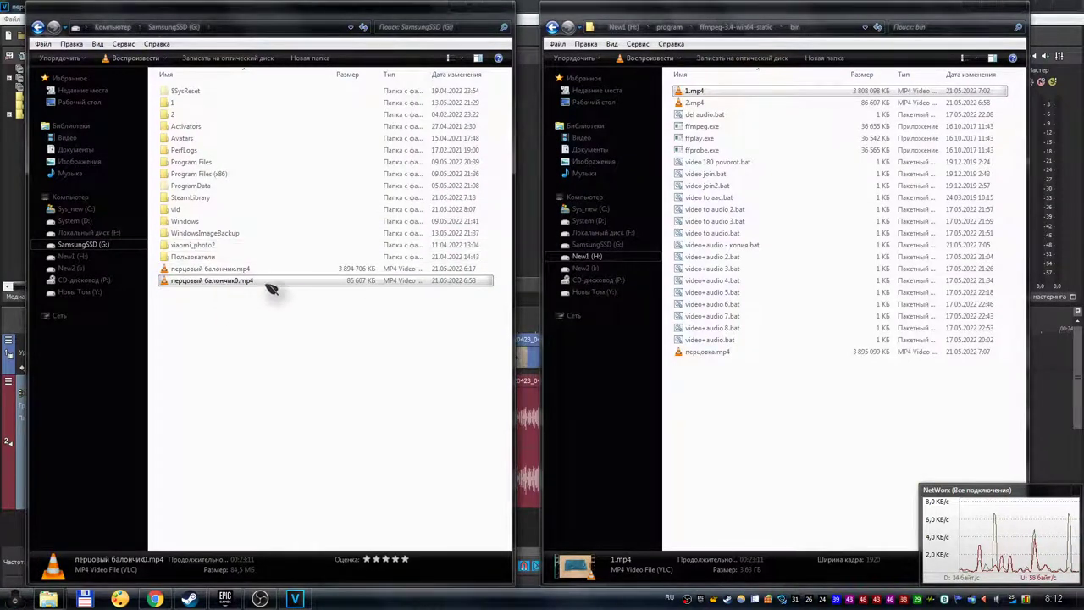
key("alt+shift")
left_click(695, 103)
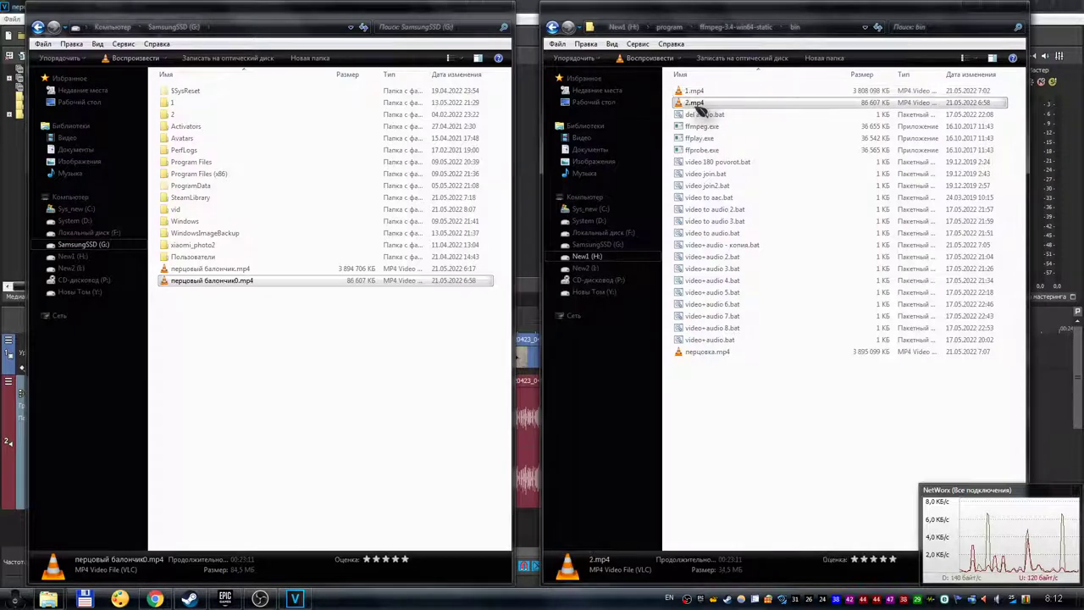
Examine the ffmpeg merge command in video+audio - копия.bat with EmEditor, highlighting its input and output arguments, and close the editor.
right_click(721, 249)
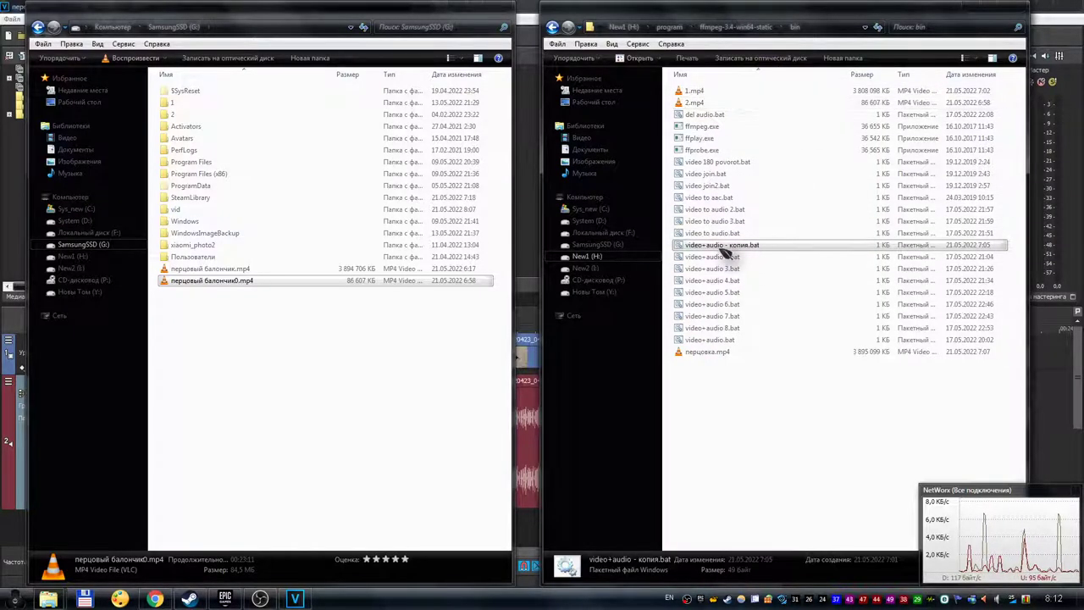
left_click(695, 375)
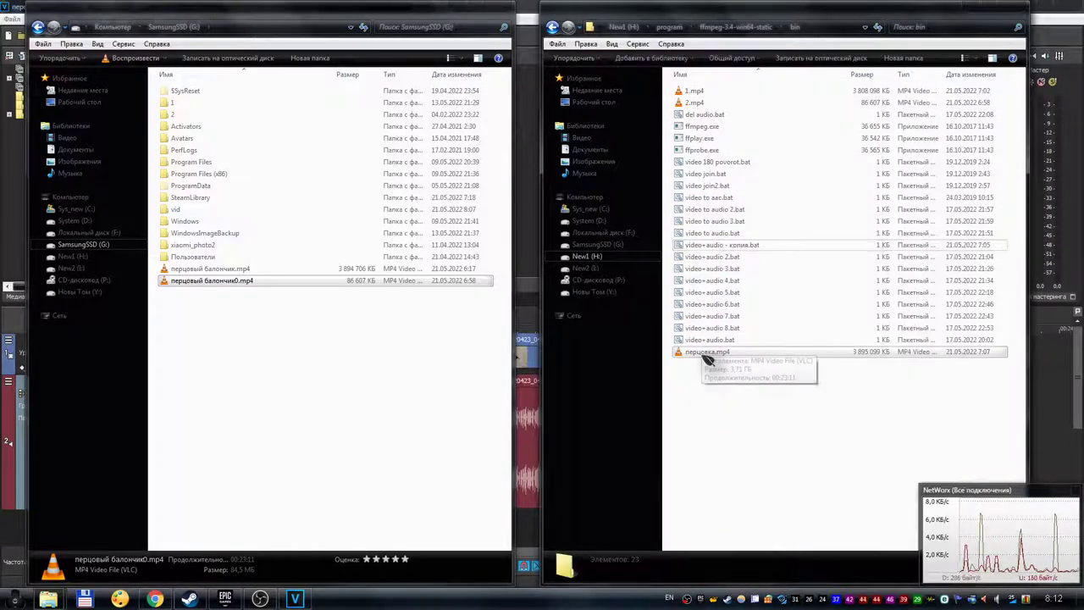
left_click(720, 249)
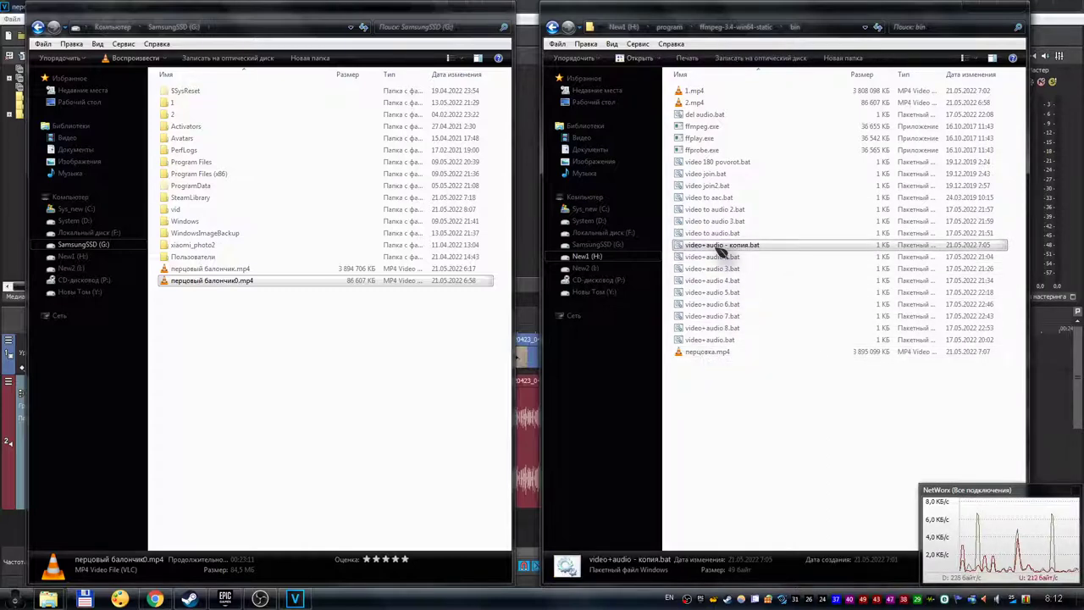
right_click(719, 247)
left_click(749, 307)
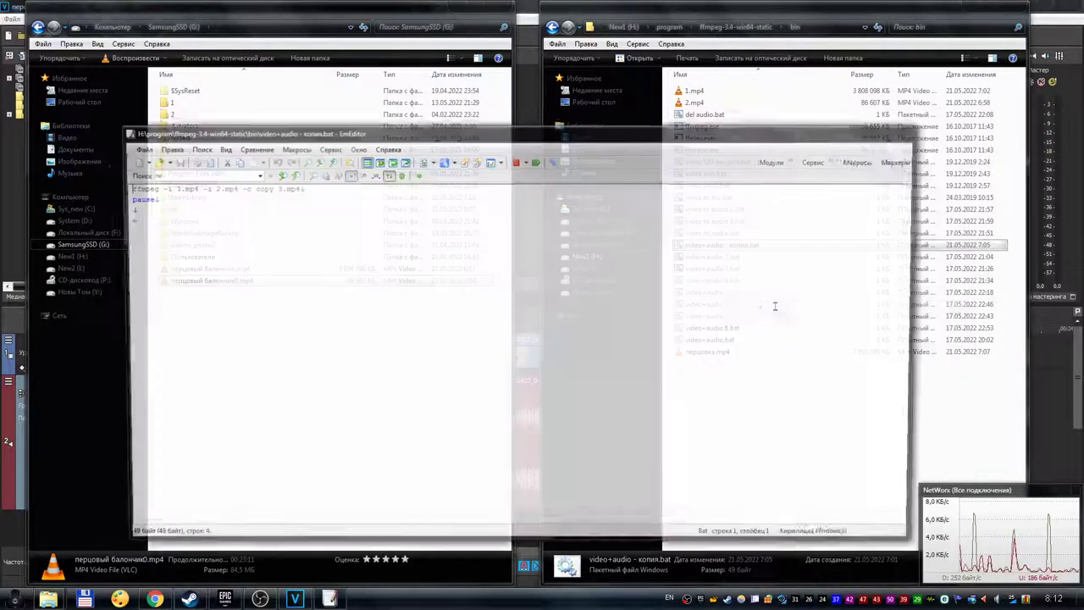
left_click_drag(158, 190, 299, 189)
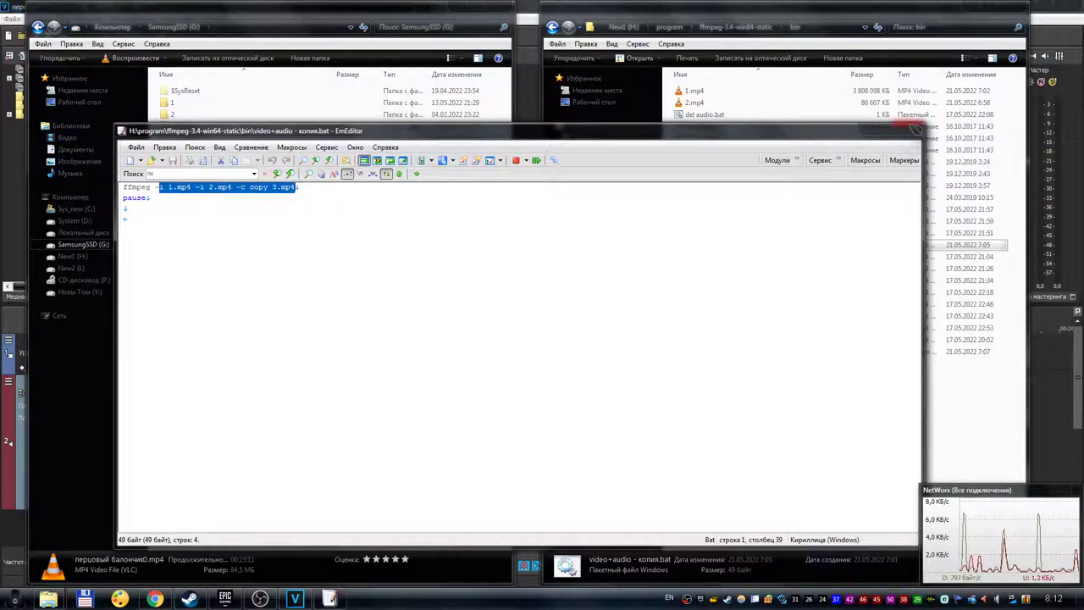
left_click(910, 132)
Play перцовка.mp4 from the bin folder in VLC to check its picture and sound, and return to File Explorer.
left_click(719, 352)
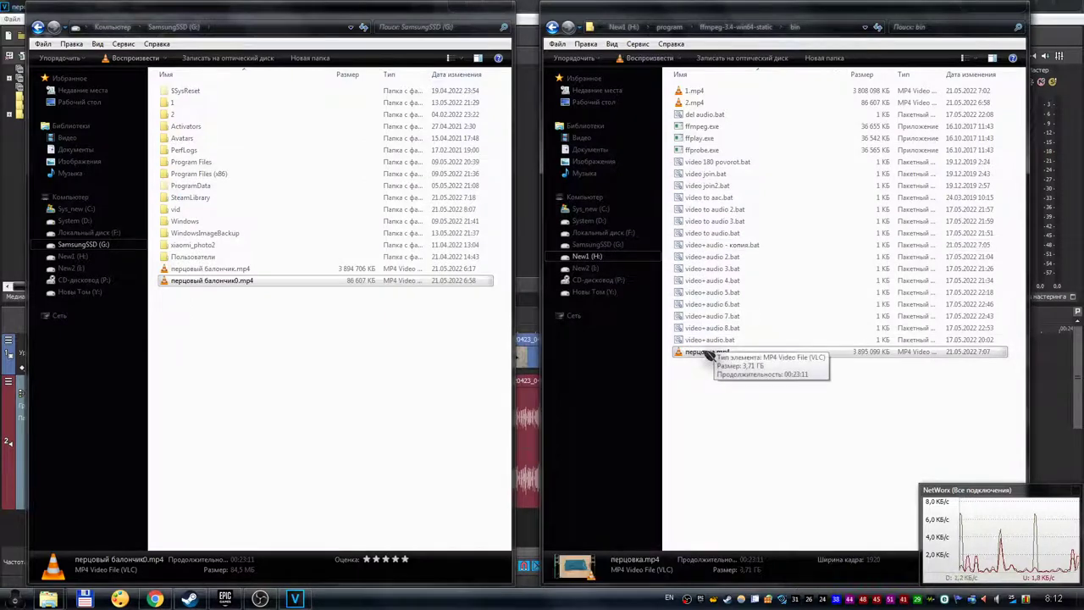
double_click(710, 352)
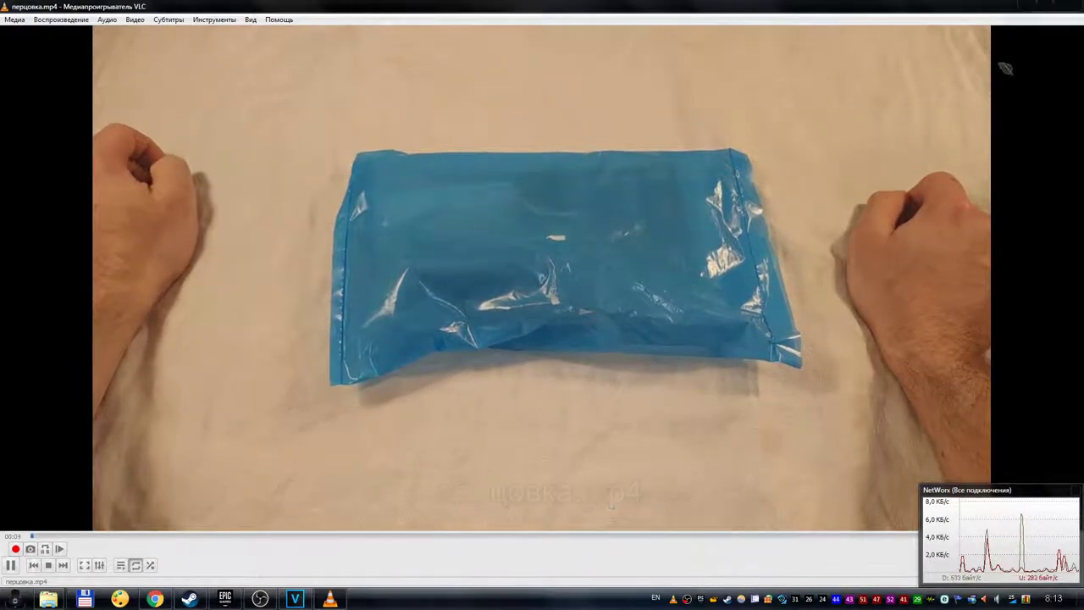
left_click(1067, 7)
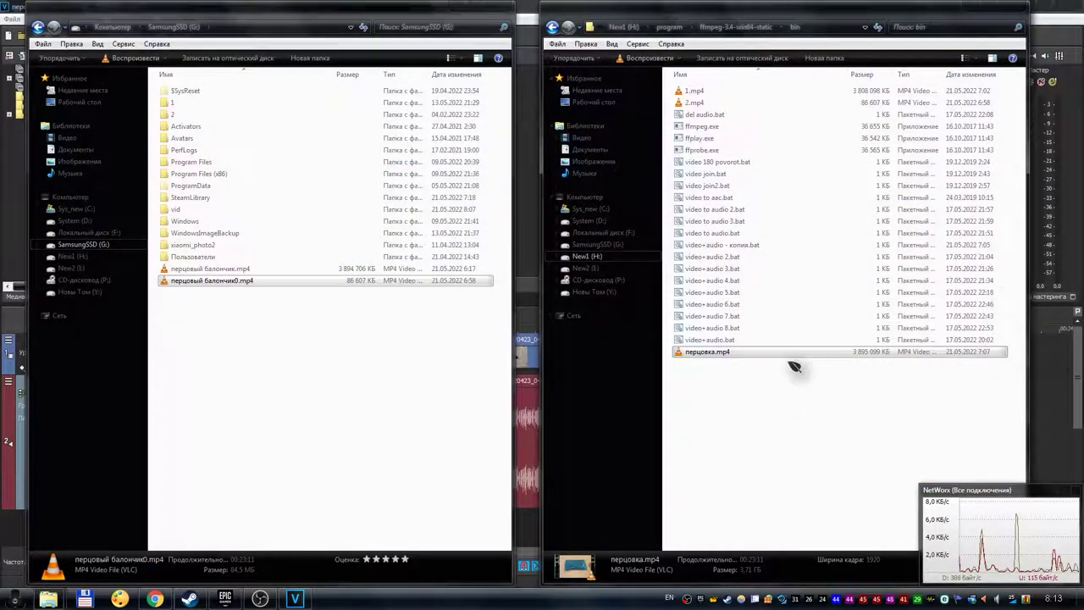
right_click(730, 353)
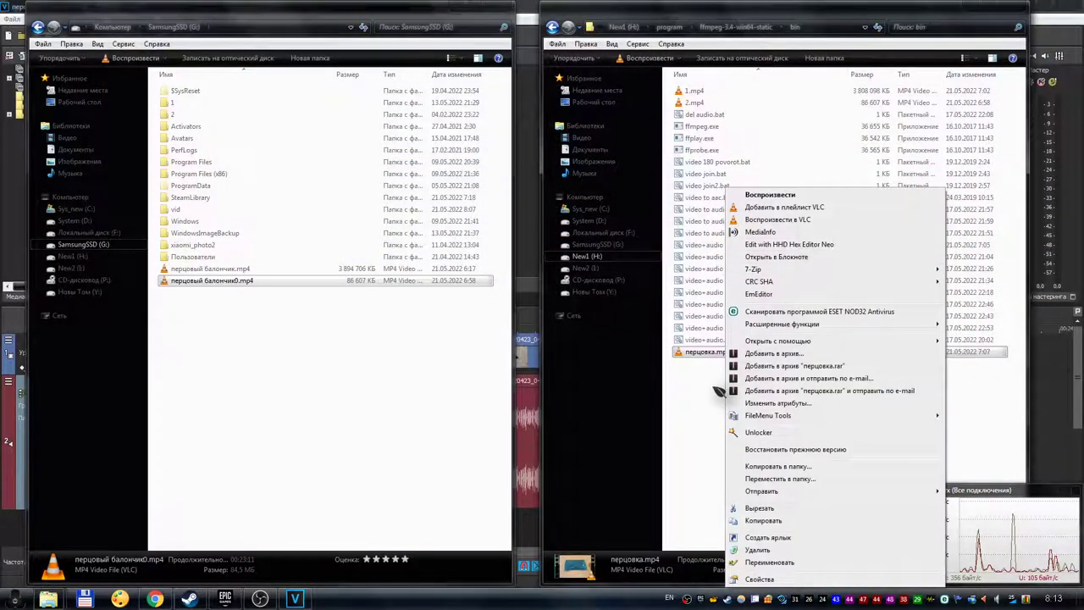
left_click(720, 394)
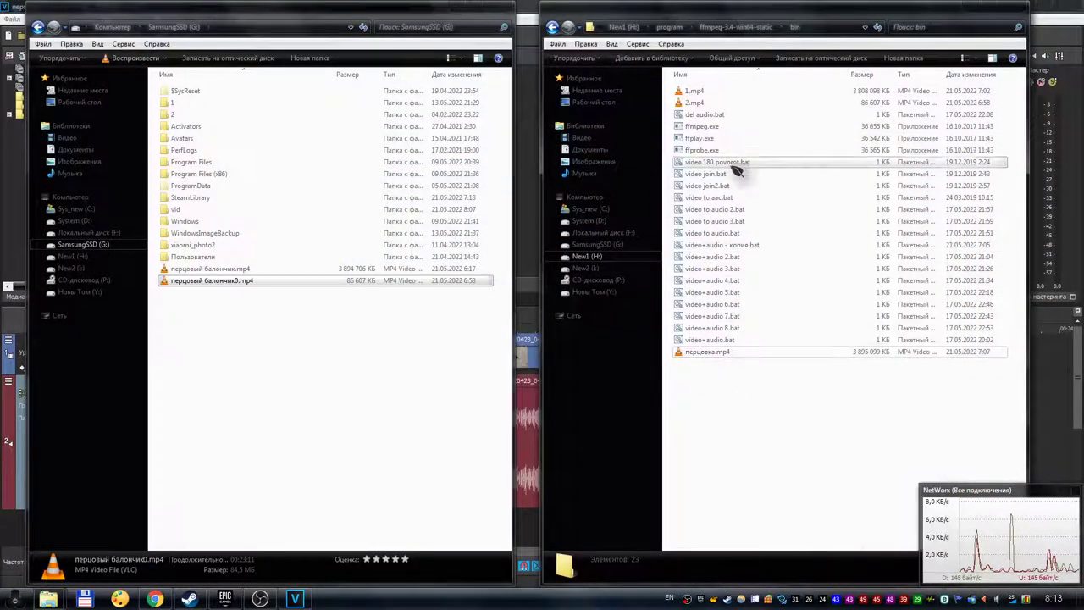
Run video+audio - копия.bat to merge 1.mp4 and 2.mp4 into 3.mp4, and close the console once ffmpeg finishes.
left_click(732, 247)
double_click(734, 247)
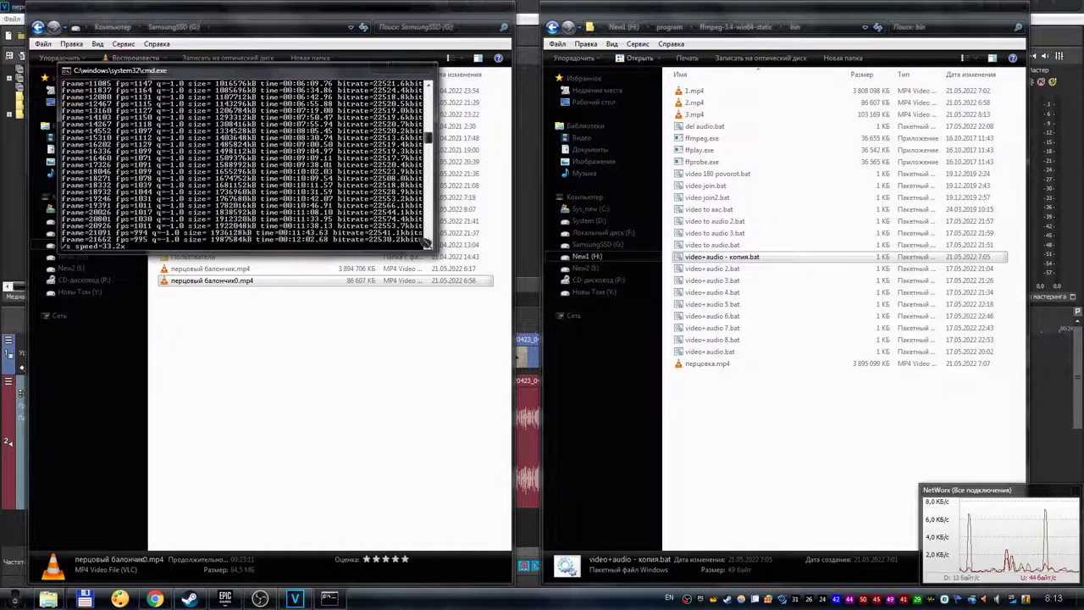
left_click(710, 364)
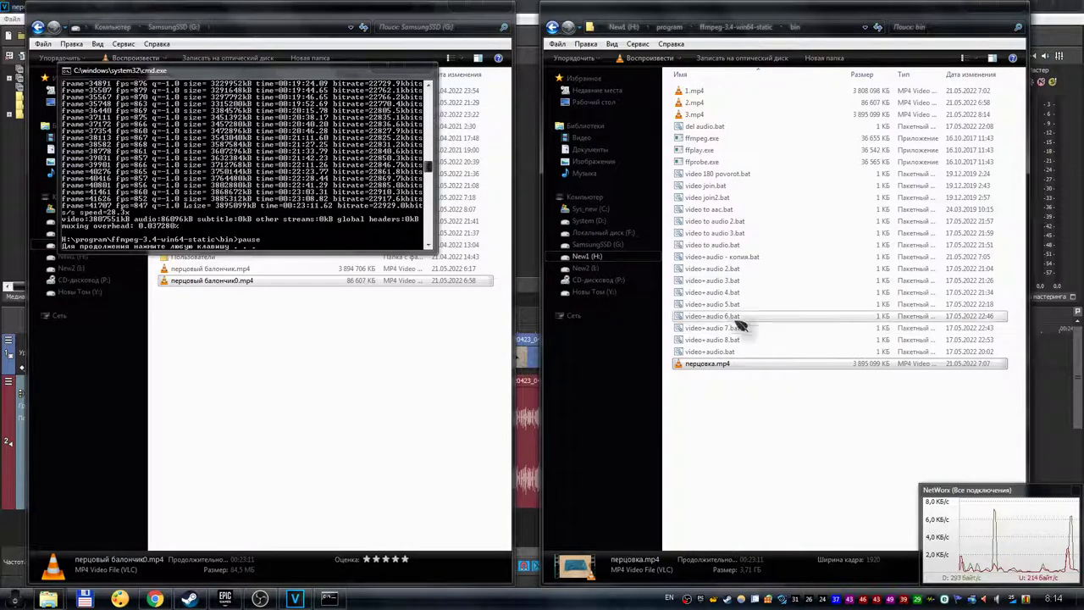
left_click(424, 66)
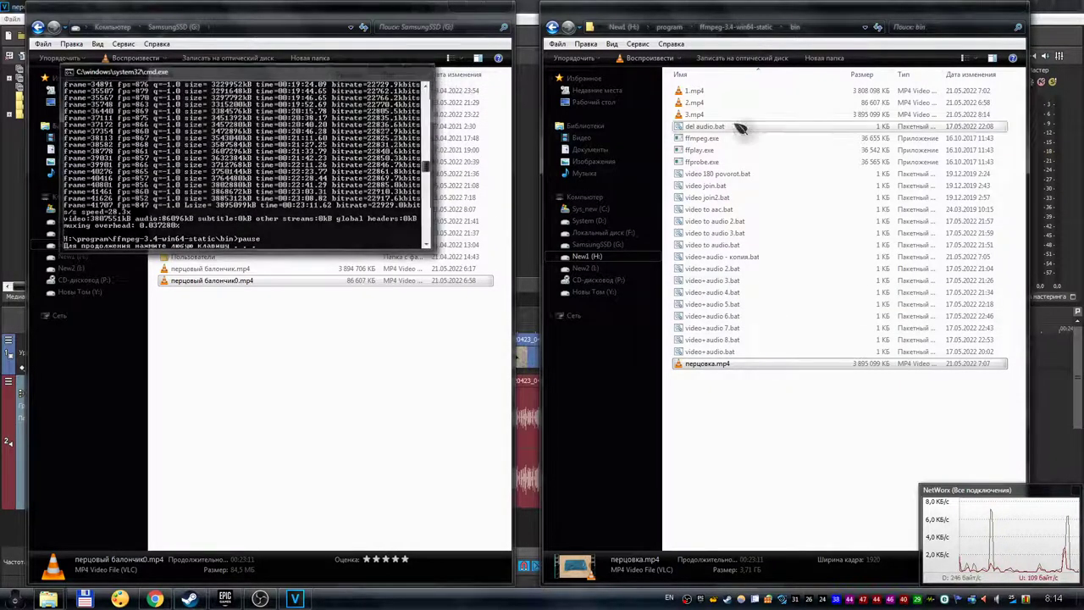
Compare 3.mp4 with перцовка.mp4 in the folder, and open MediaInfo reports for 3.mp4 and перцовый балончик.mp4 on drive G:.
left_click(698, 115)
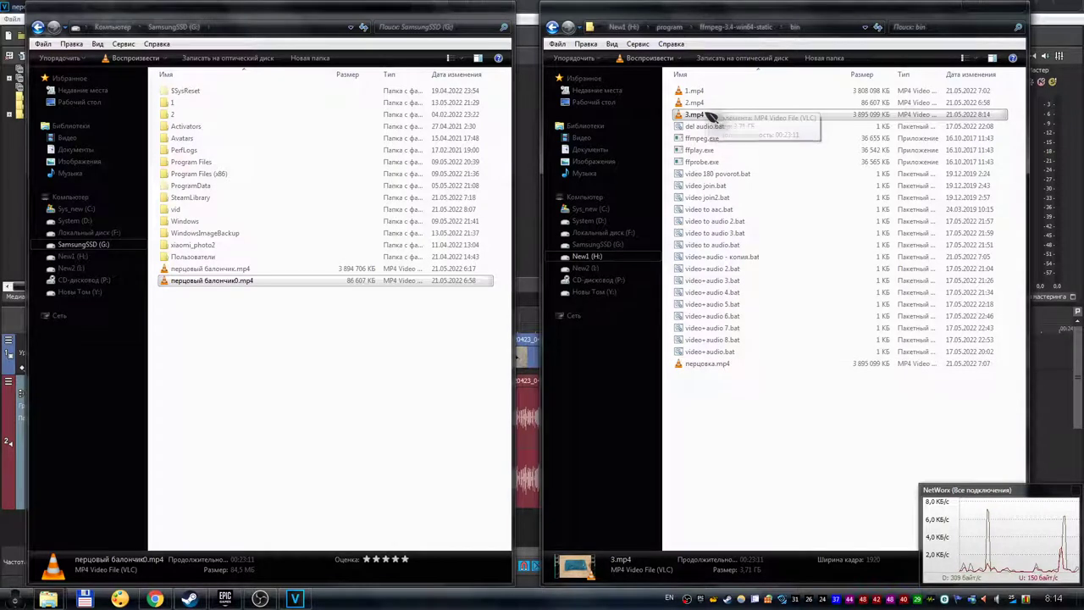
left_click(712, 364)
right_click(699, 117)
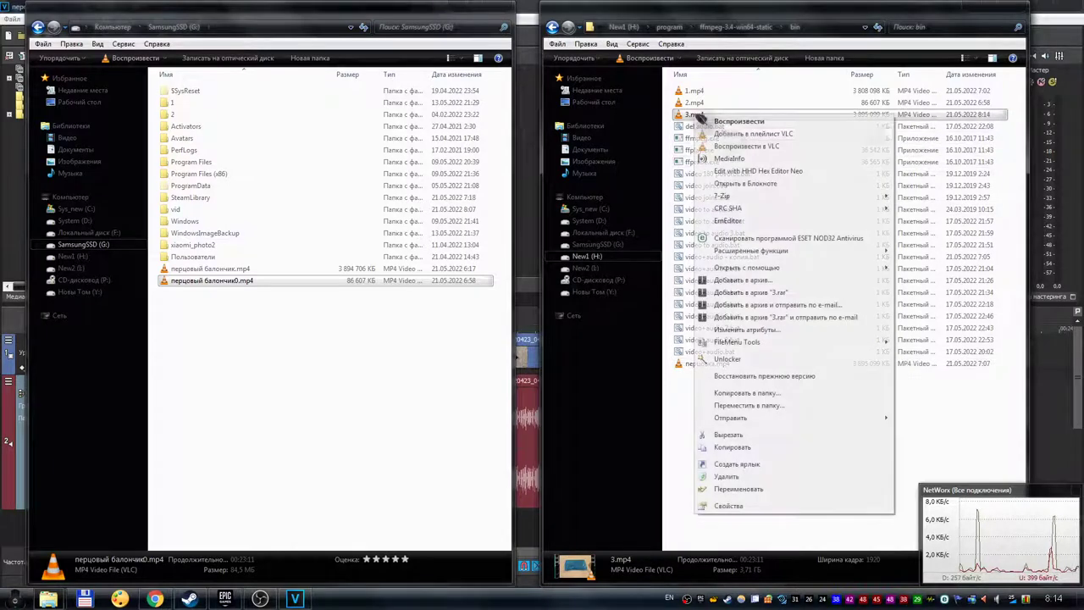
left_click(745, 162)
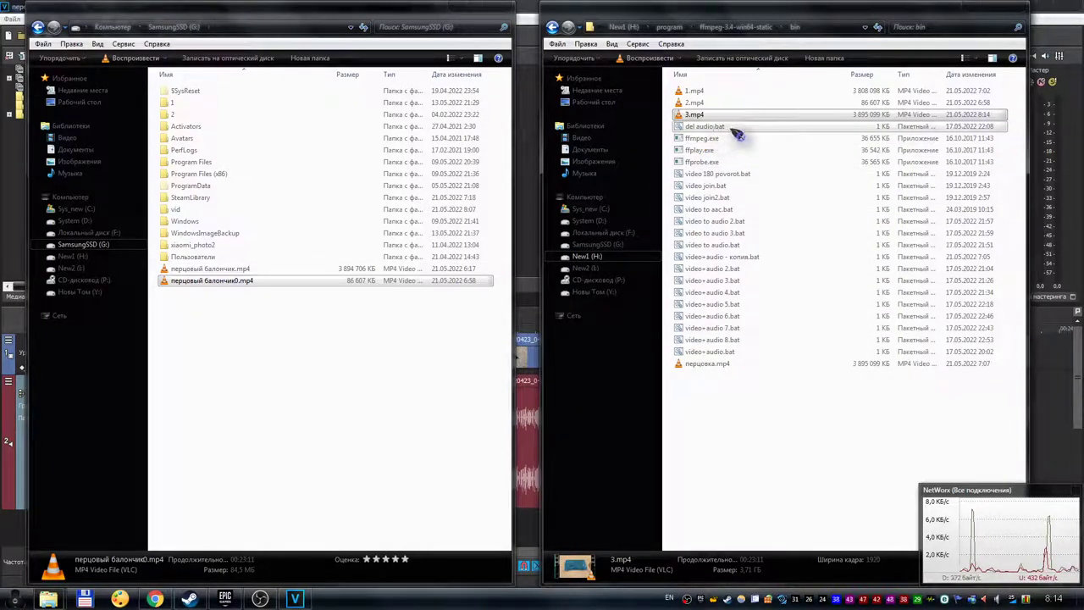
left_click(226, 270)
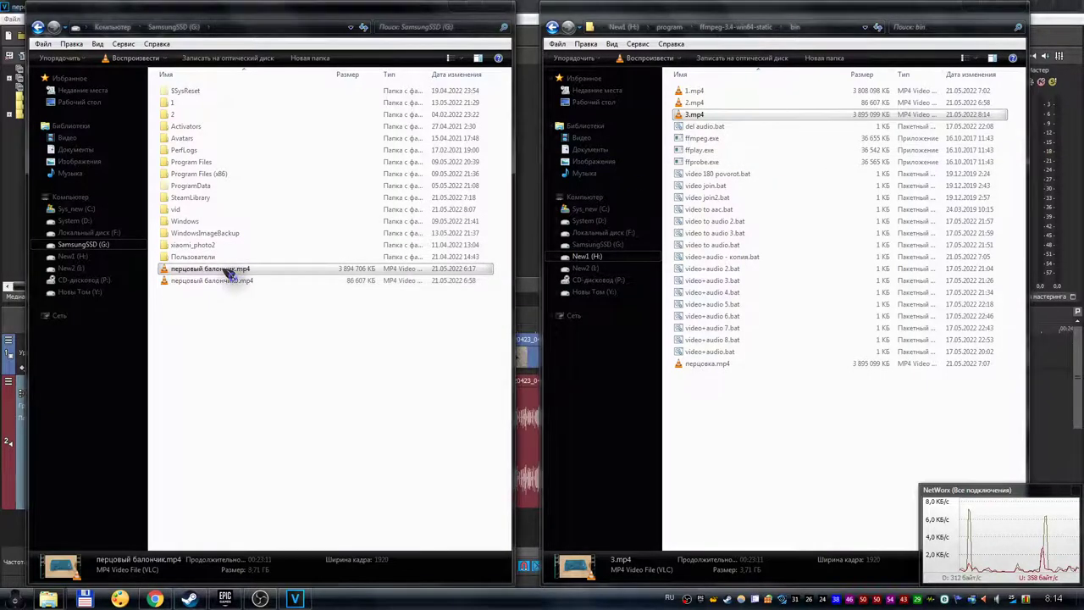
right_click(226, 270)
left_click(293, 216)
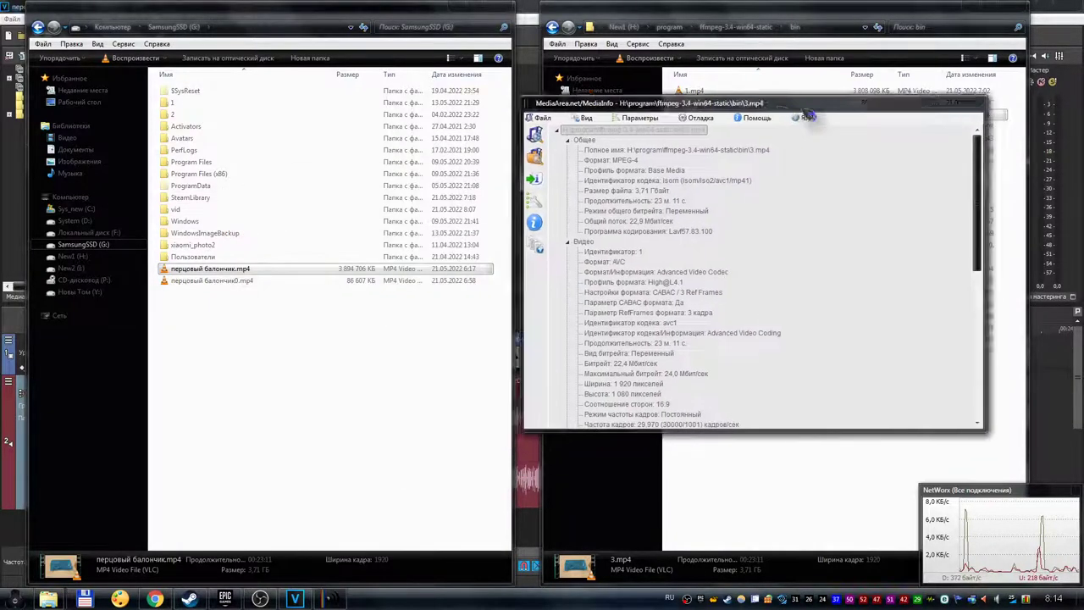
Arrange the two MediaInfo reports side by side at full height, compare their video and audio parameters, and close both.
left_click_drag(809, 114, 874, 21)
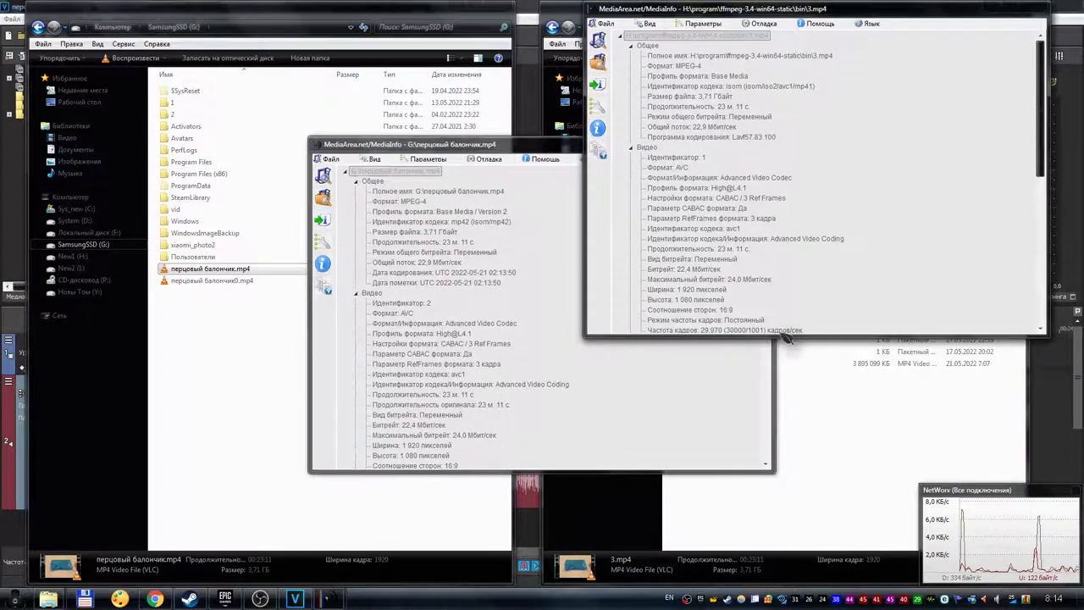
left_click_drag(786, 341, 836, 585)
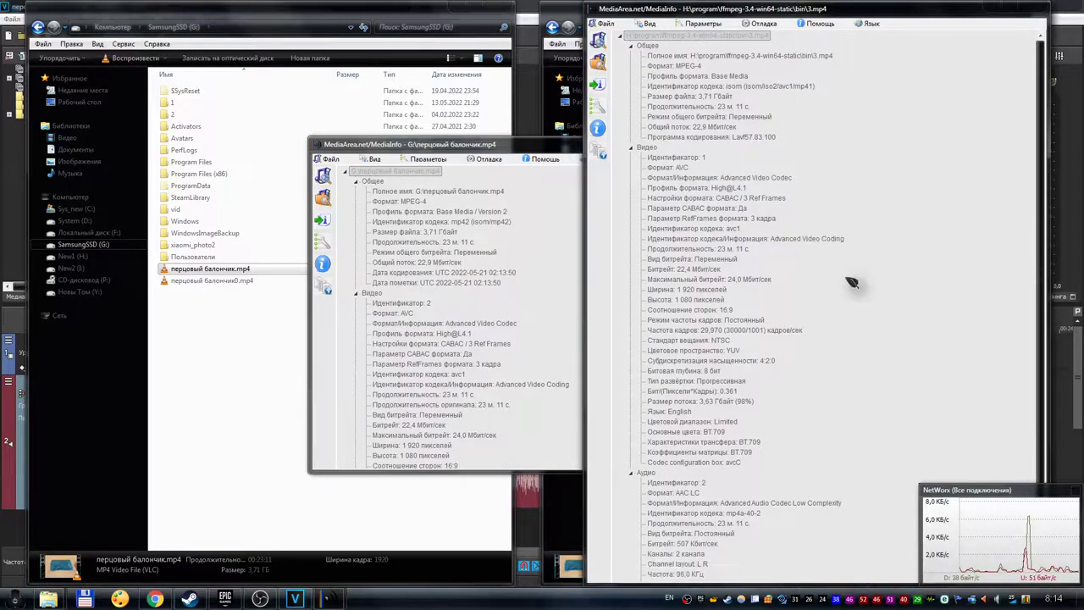
scroll(852, 282, "down", 2)
left_click_drag(474, 146, 223, 15)
left_click_drag(357, 338, 359, 397)
left_click_drag(386, 337, 438, 589)
scroll(376, 327, "down", 4)
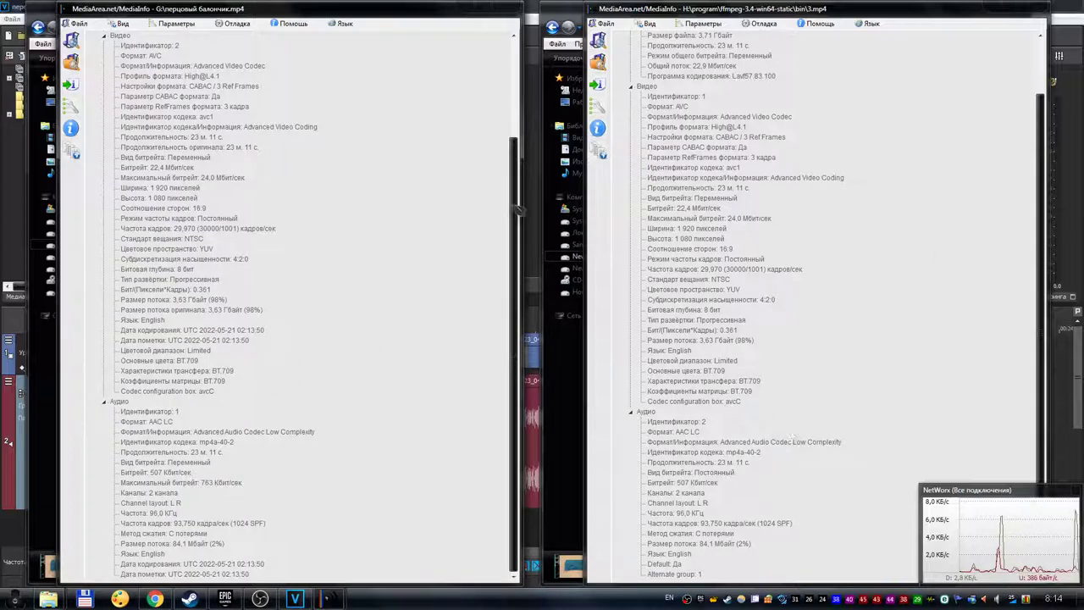
left_click(1042, 10)
left_click(507, 10)
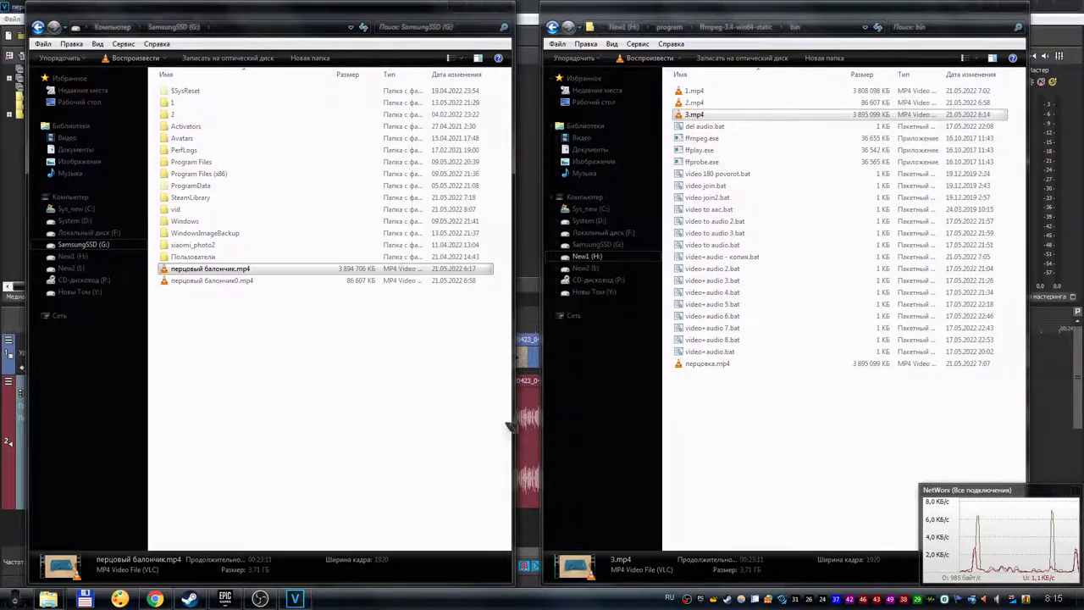
Compare the file details of 1.mp4 and 2.mp4 in the ffmpeg bin folder.
left_click(709, 91)
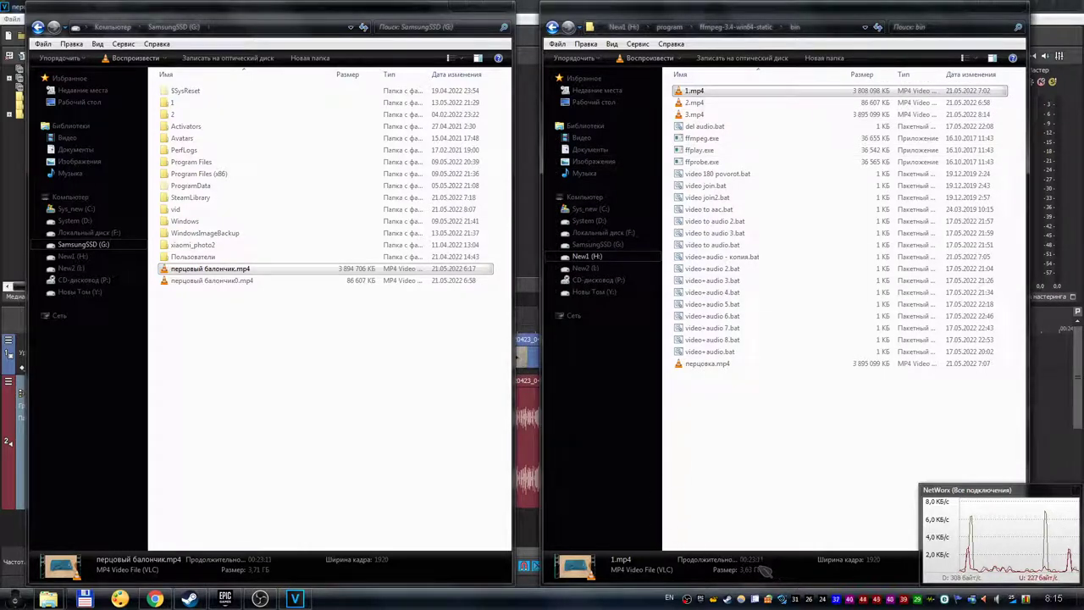
left_click(696, 103)
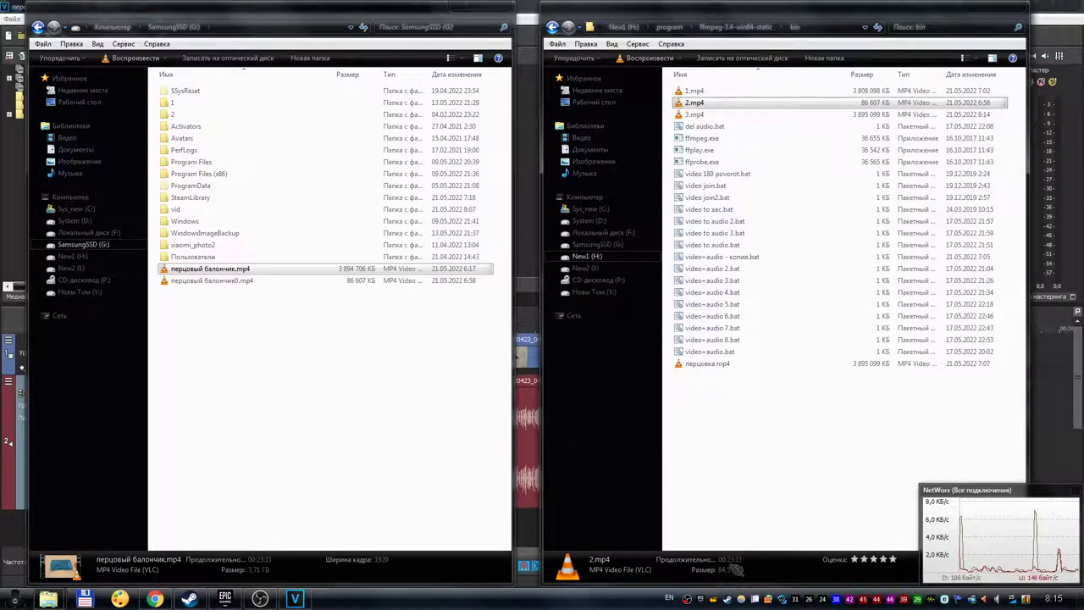
left_click(719, 91)
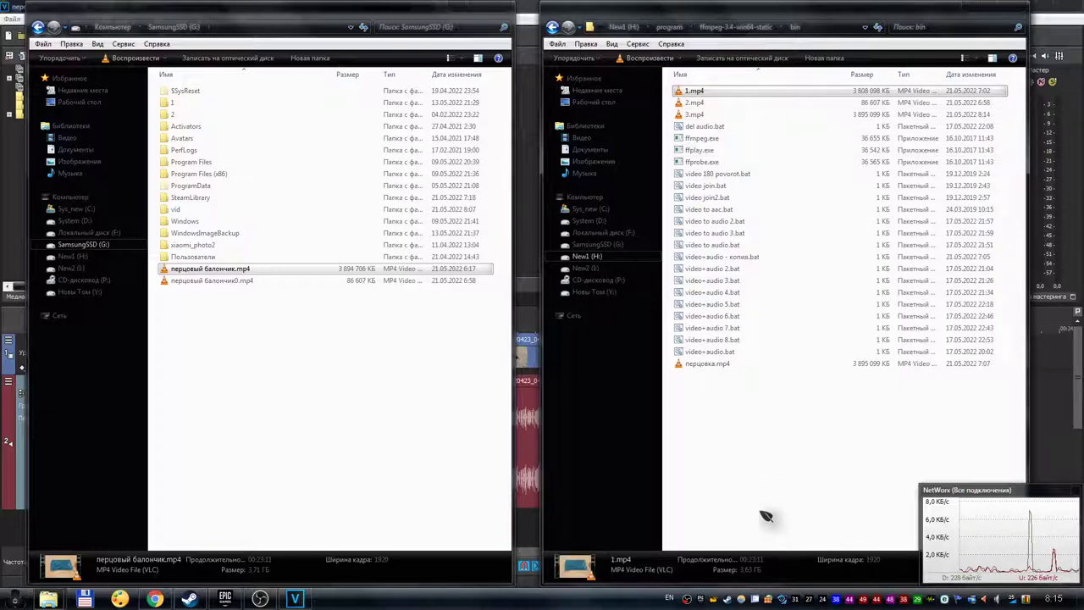
left_click(718, 102)
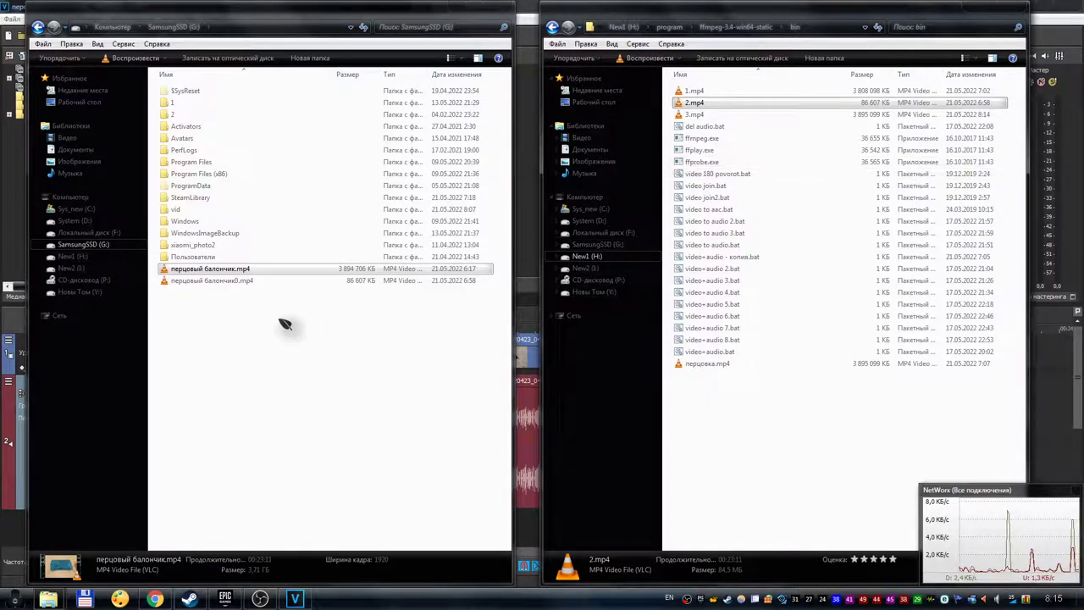
Switch to VEGAS Pro, inspect the audio track's RX 7 Mouth De-click and TDR Nova effect settings, and close the effects window.
left_click(538, 11)
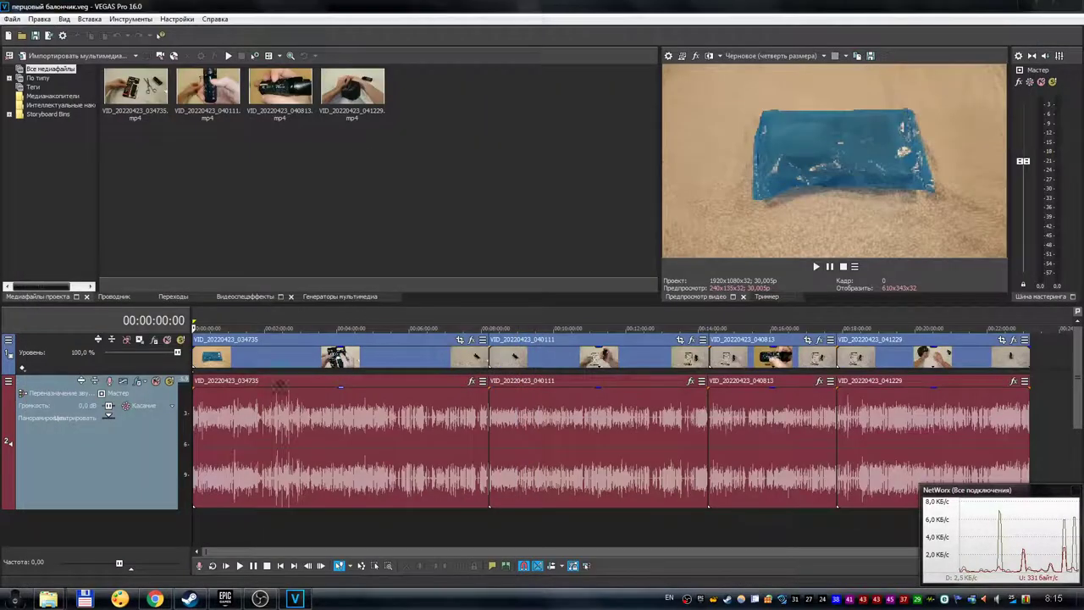
left_click(170, 382)
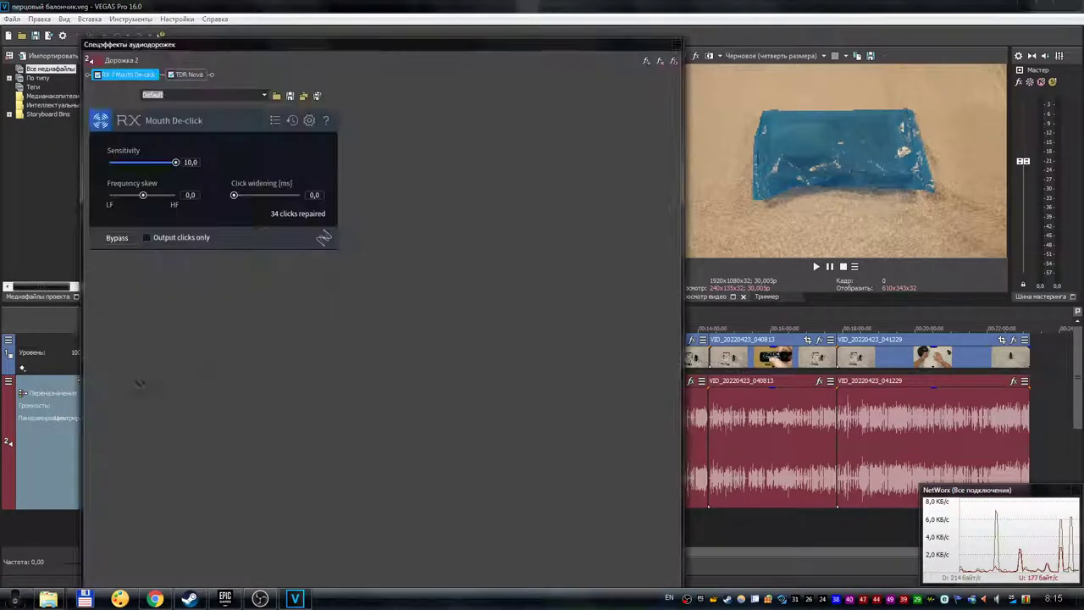
left_click(191, 75)
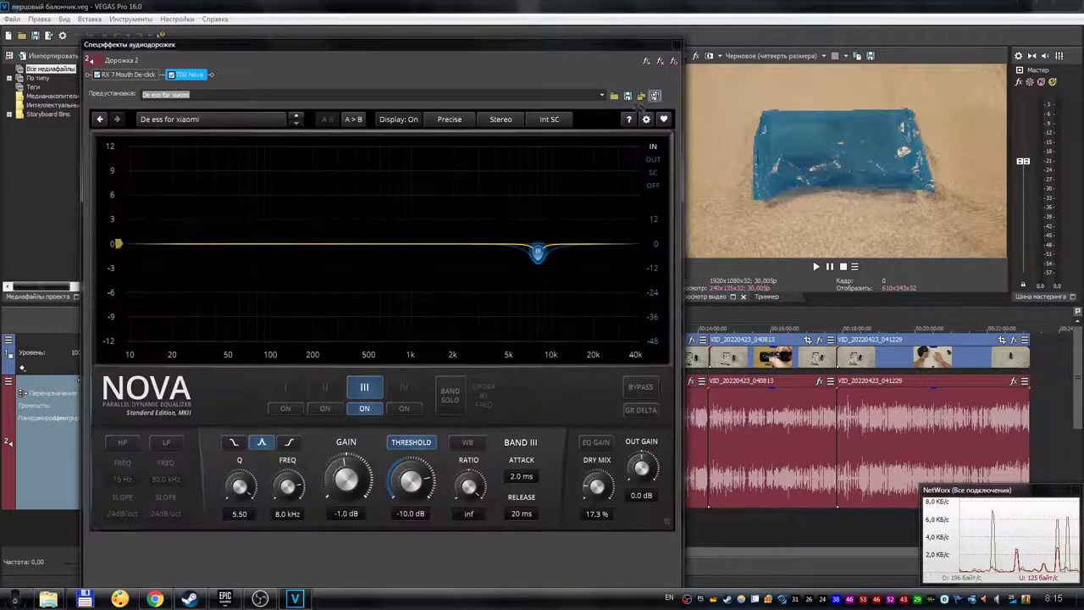
left_click(676, 44)
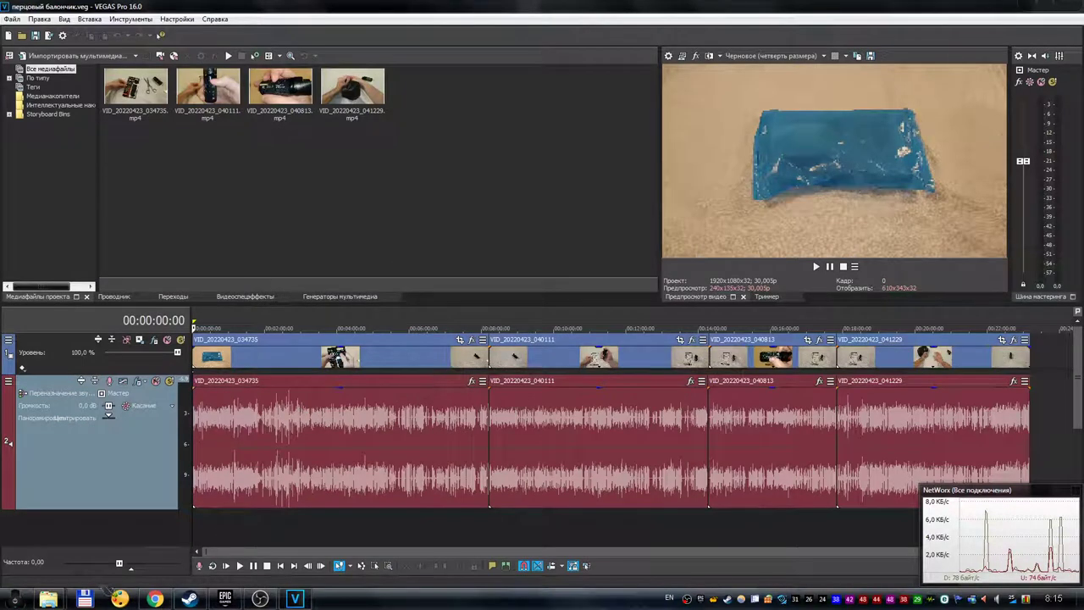
Return to the ffmpeg bin folder, check the details of 3.mp4, and briefly play перцовка.mp4 in VLC before closing the player.
mouse_move(48, 597)
left_click(77, 567)
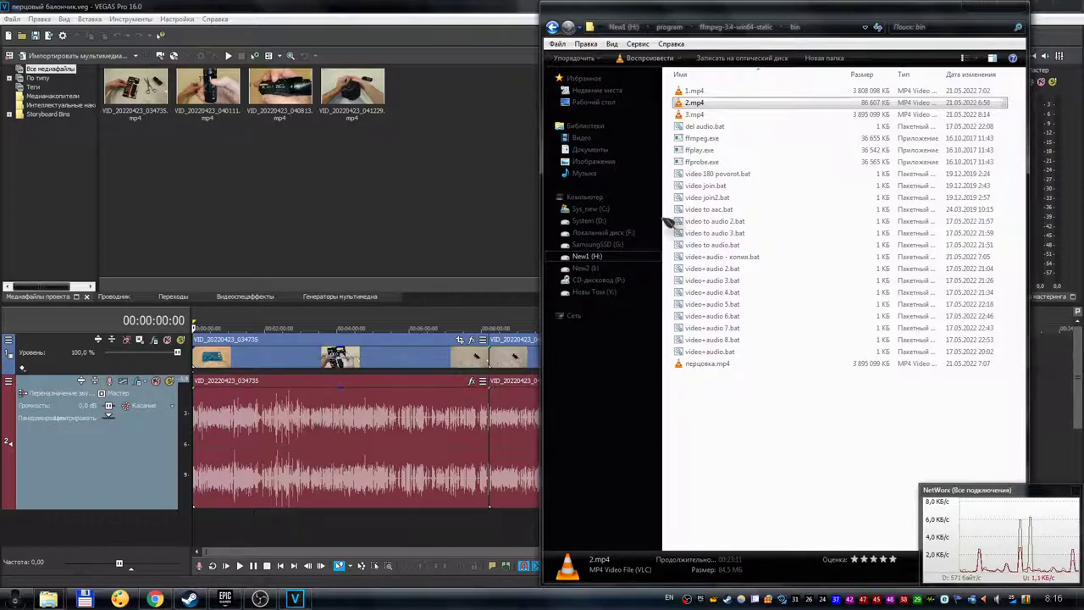
left_click(693, 114)
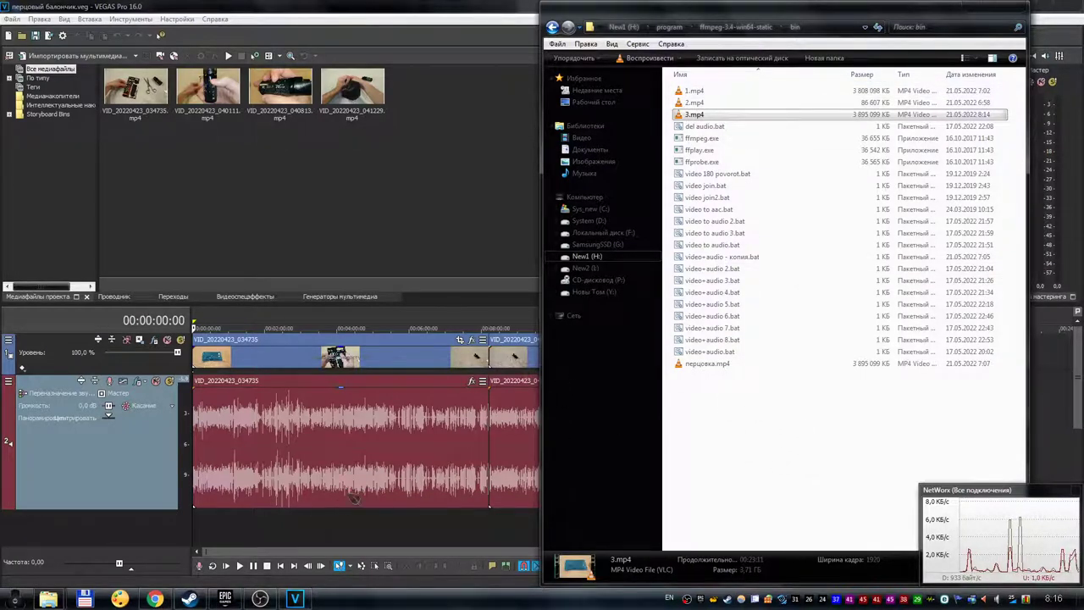
left_click(719, 369)
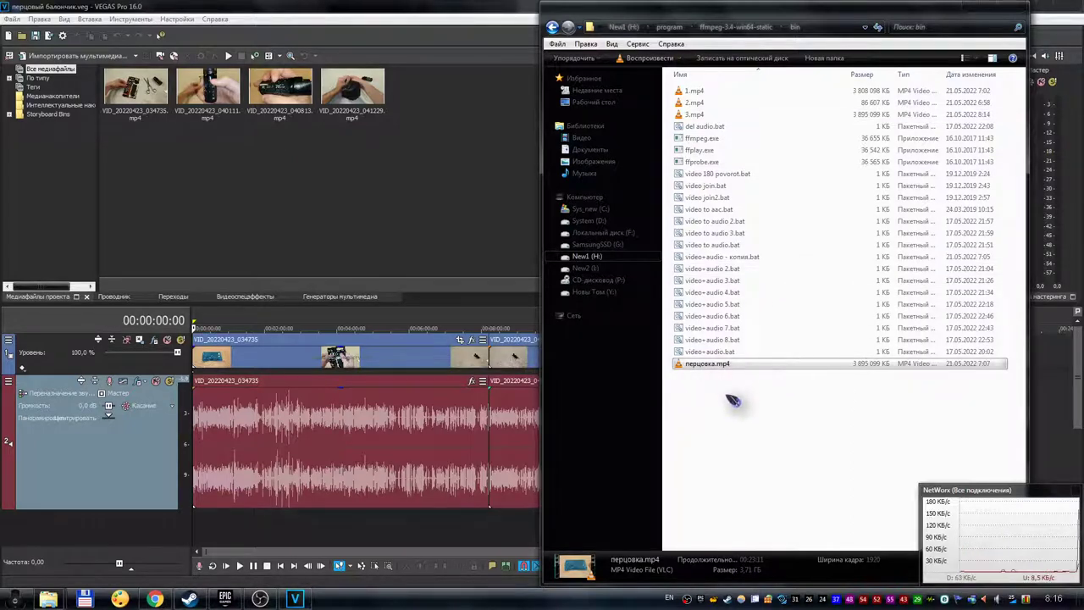
key("Return")
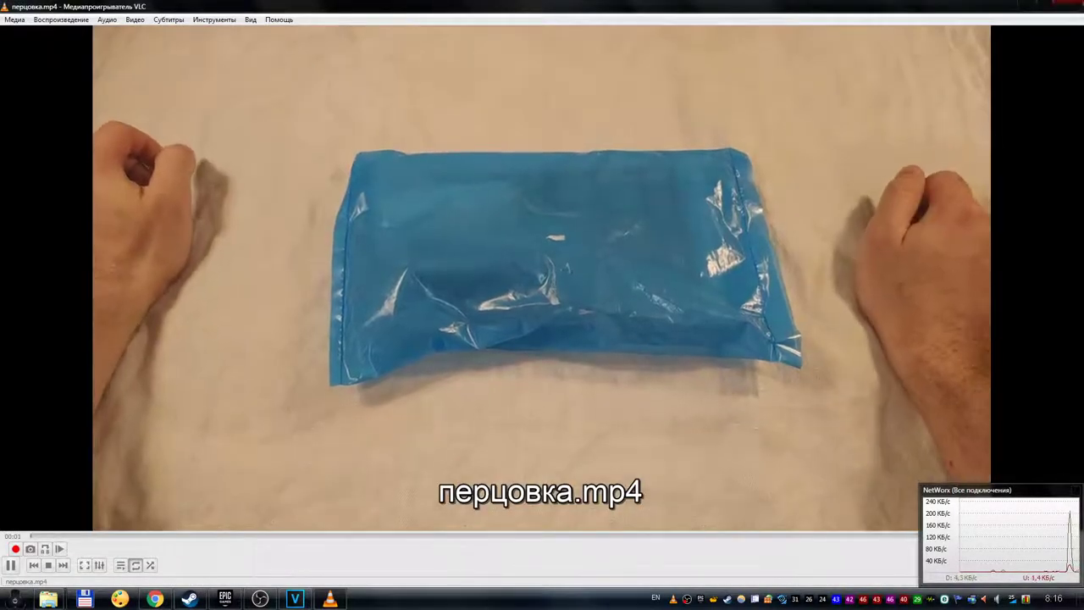
key("alt+F4")
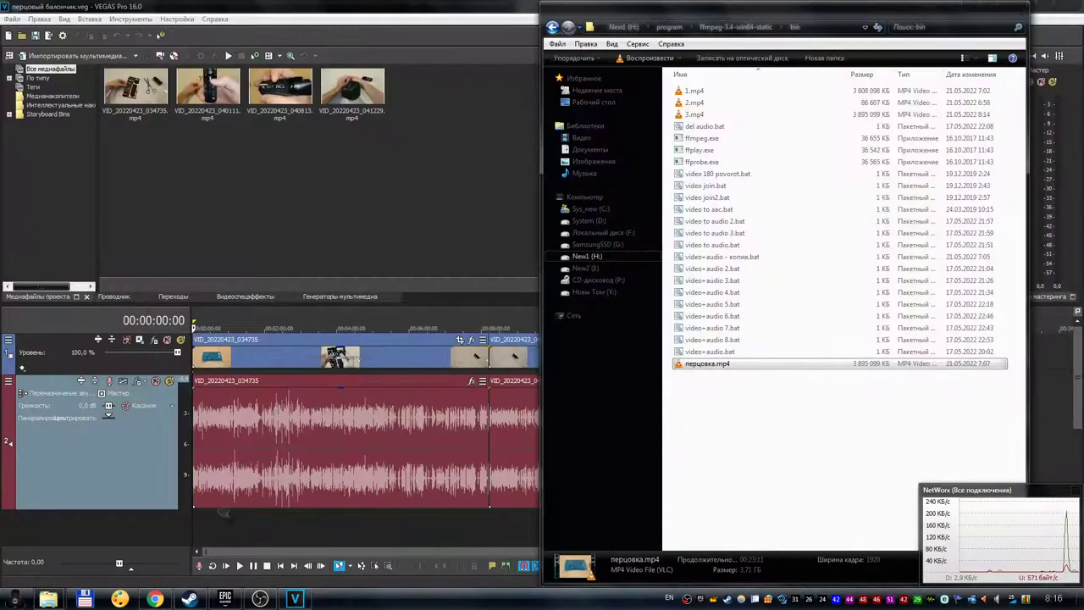
Go to the drive G: folder, briefly play the original перцовый балончик.mp4 in VLC, and close the player.
mouse_move(48, 599)
left_click(206, 552)
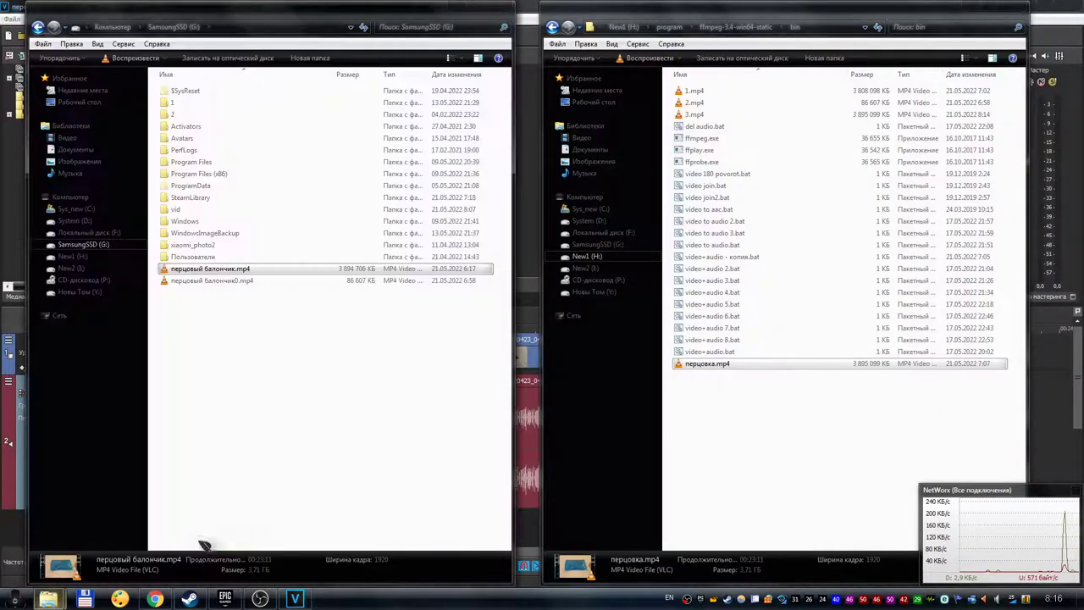
left_click(229, 280)
left_click(228, 270)
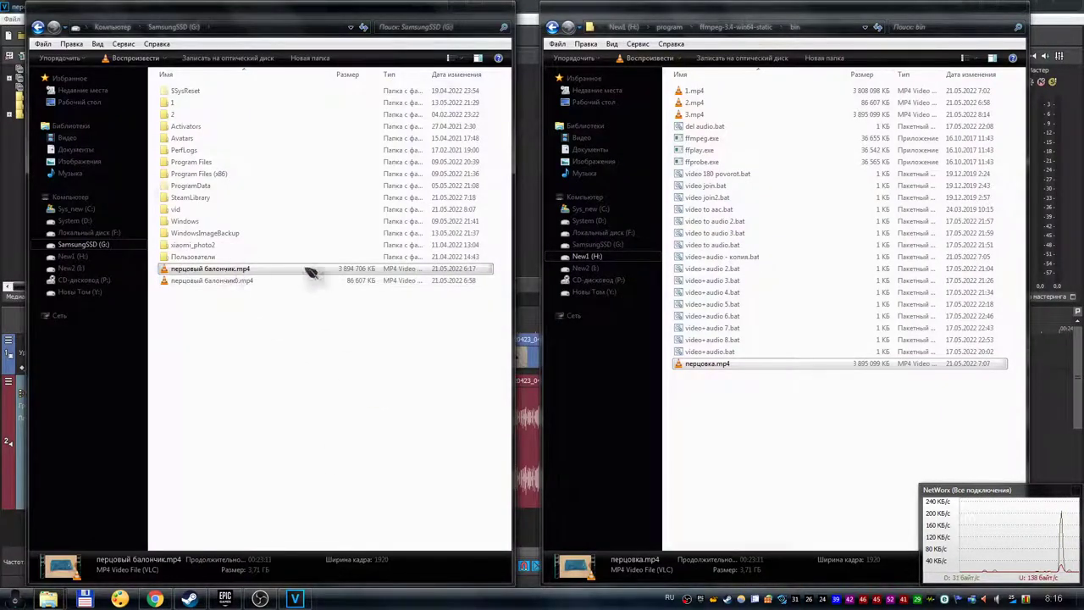
double_click(234, 271)
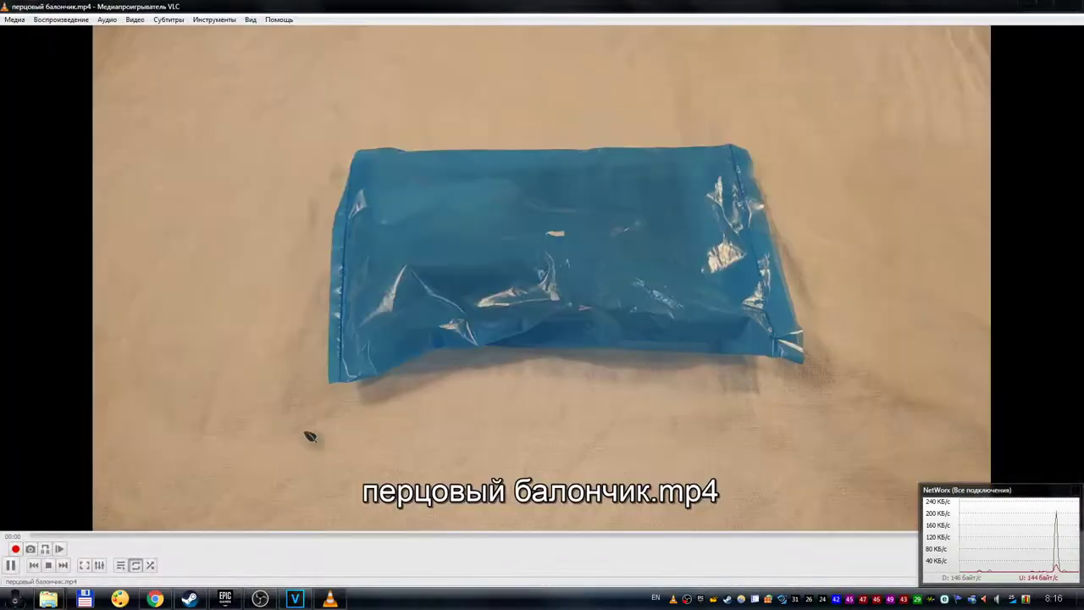
key("alt+F4")
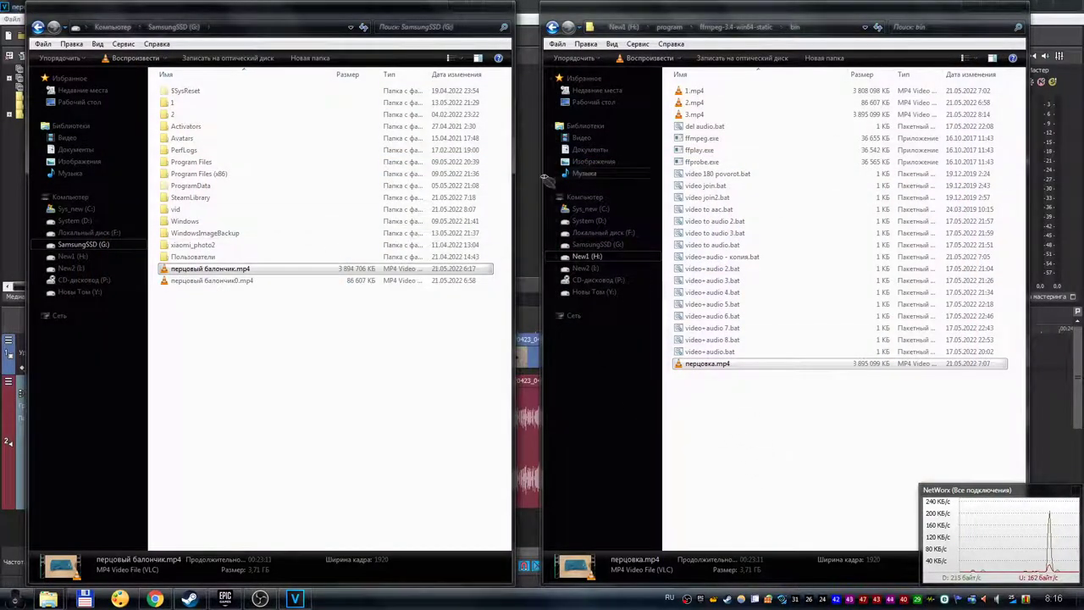
Review the VEGAS project again and compare the file details of 1.mp4 and 3.mp4 in the ffmpeg bin folder.
key("alt+Tab")
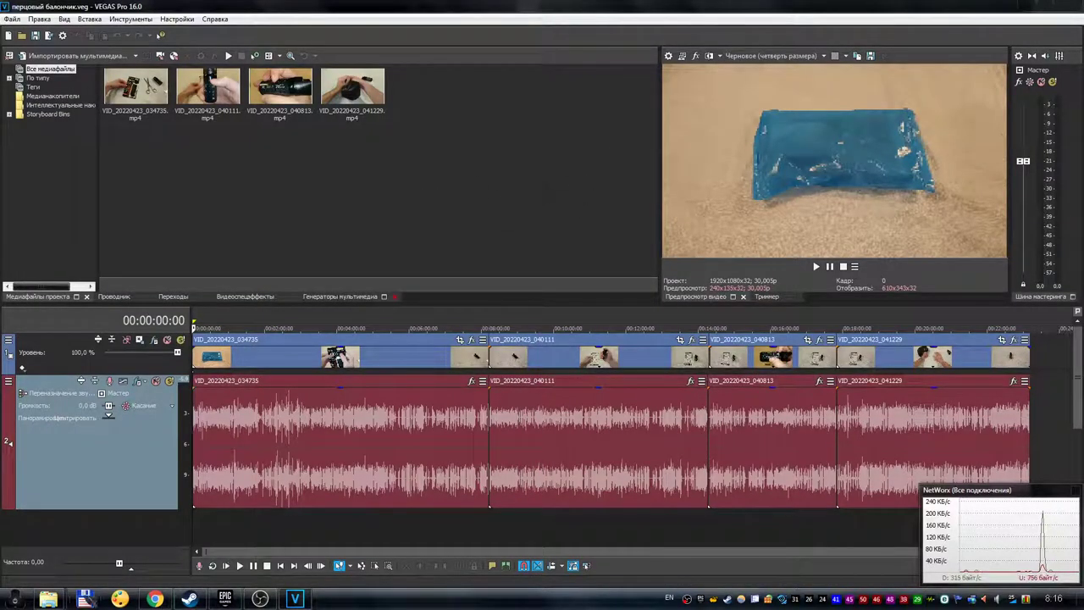
mouse_move(48, 599)
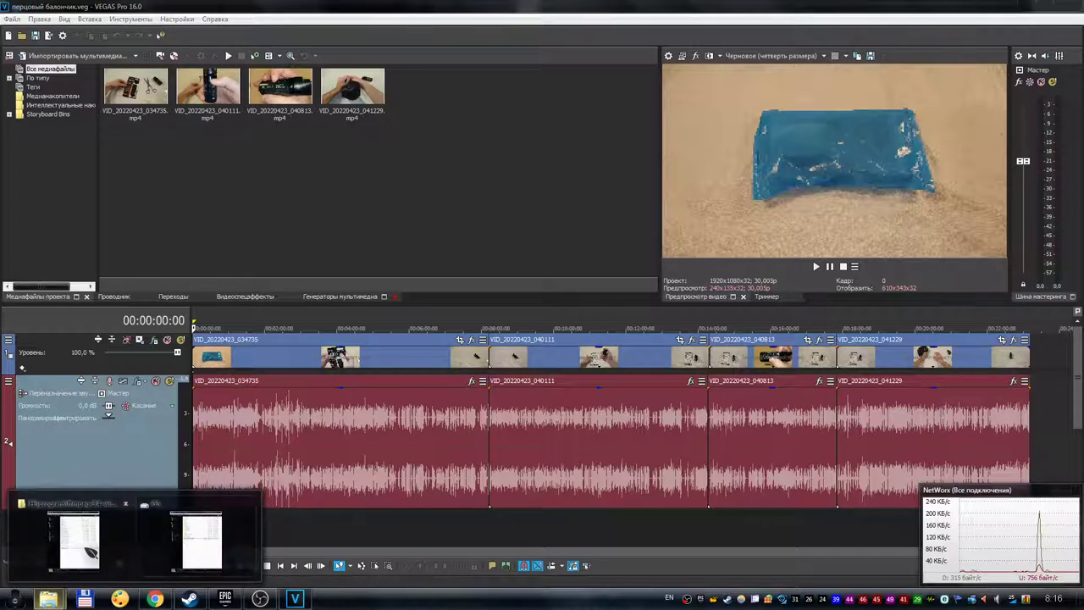
left_click(80, 538)
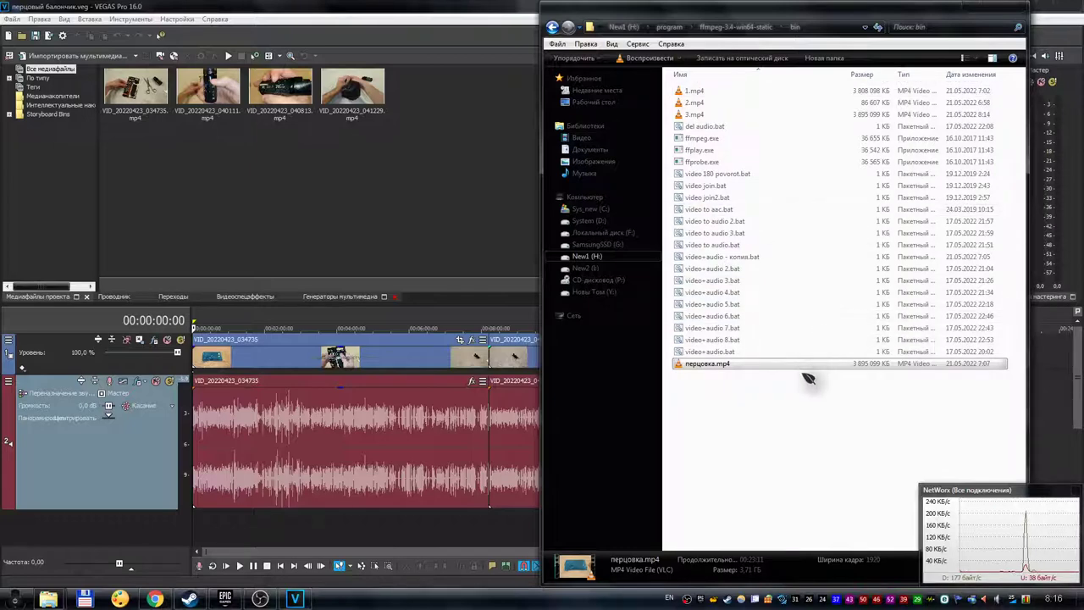
left_click(700, 93)
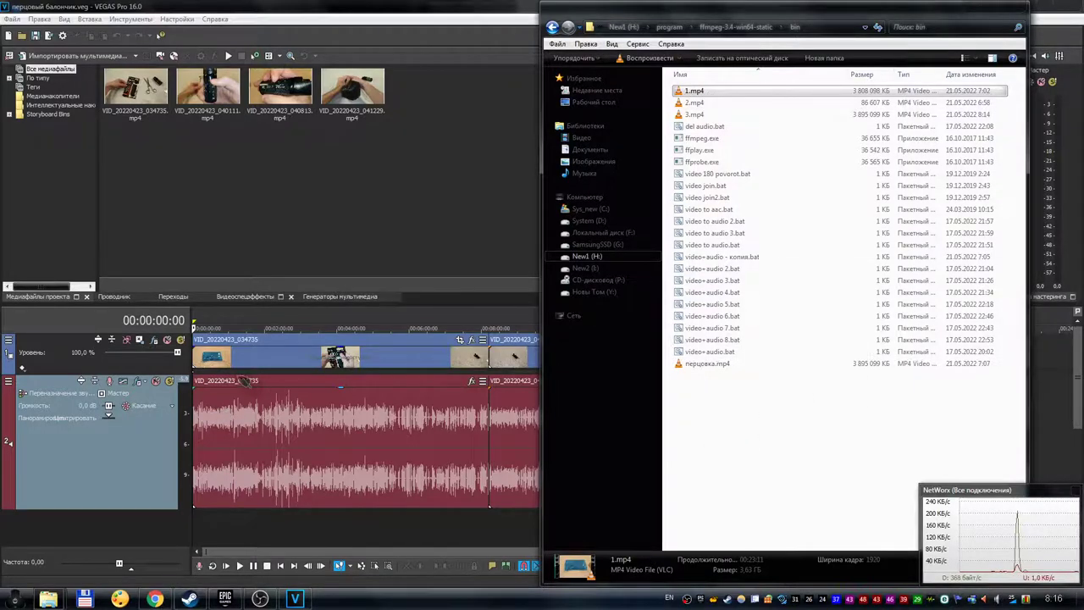
left_click(338, 6)
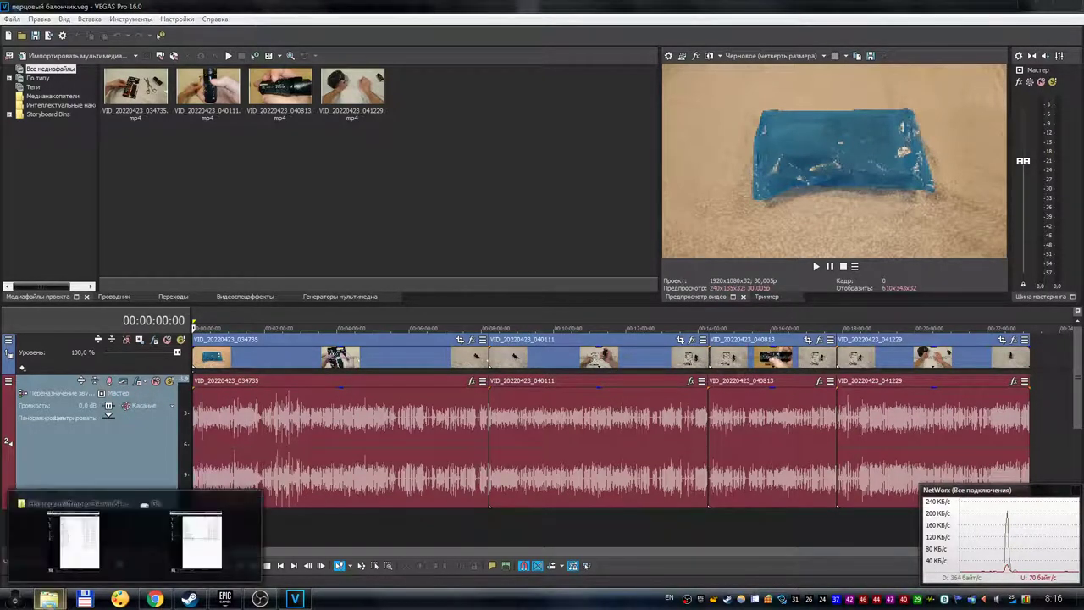
left_click(197, 563)
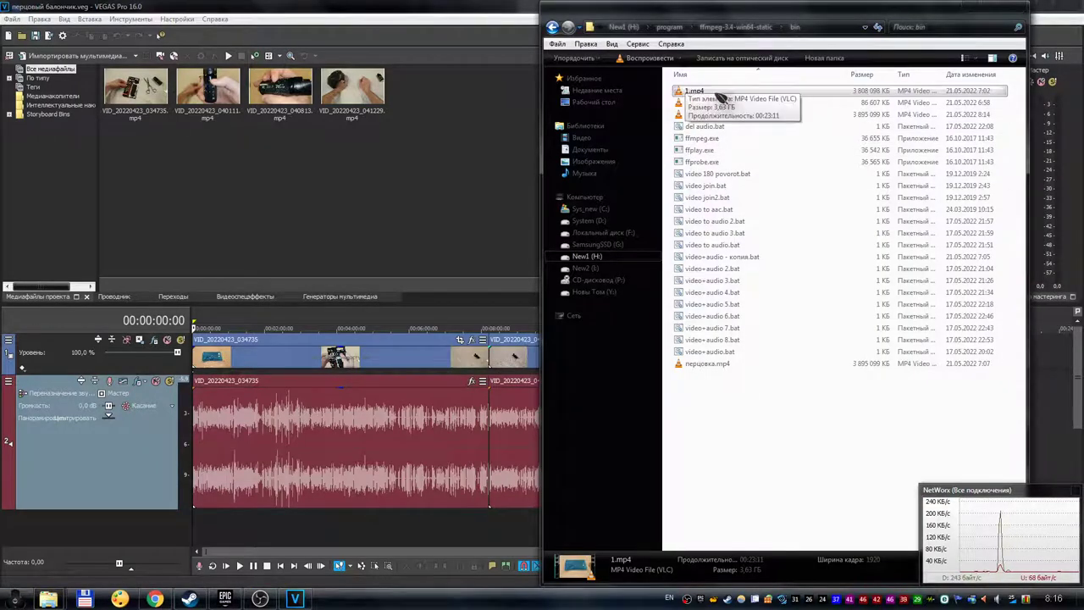
left_click(694, 114)
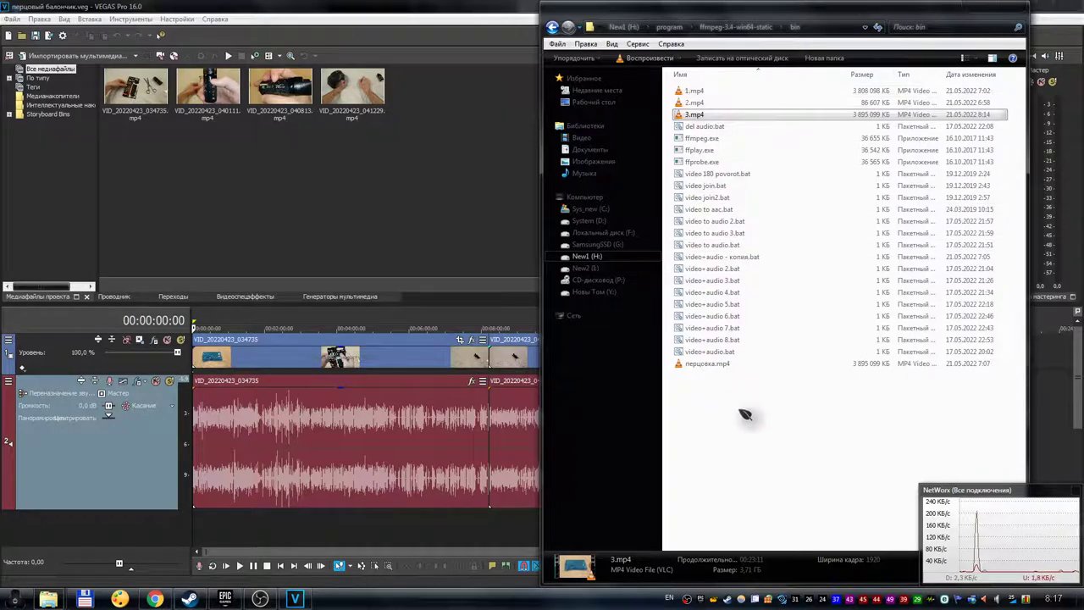
left_click(260, 598)
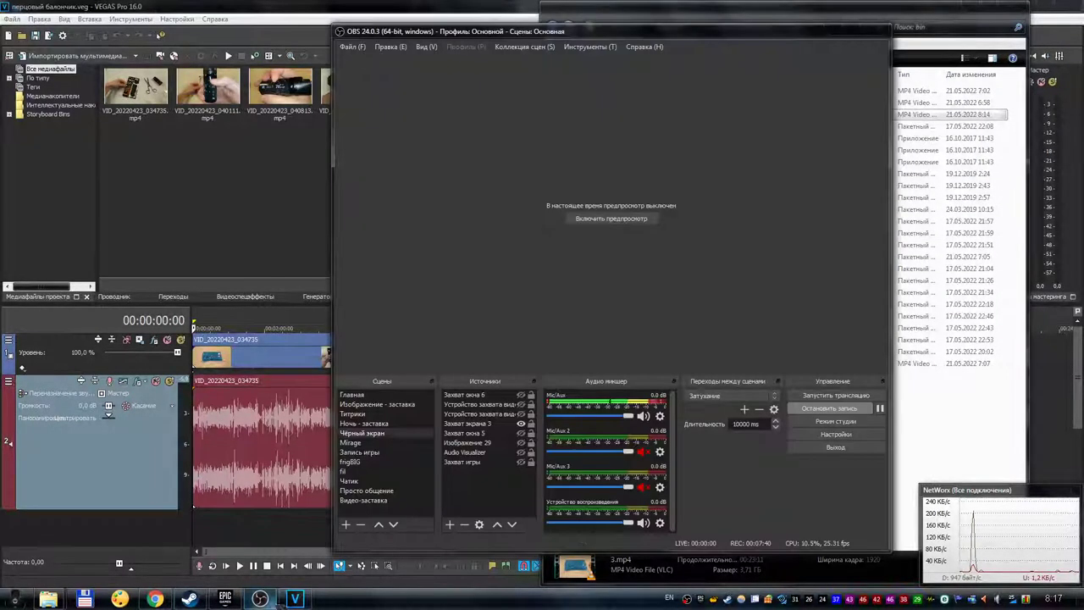